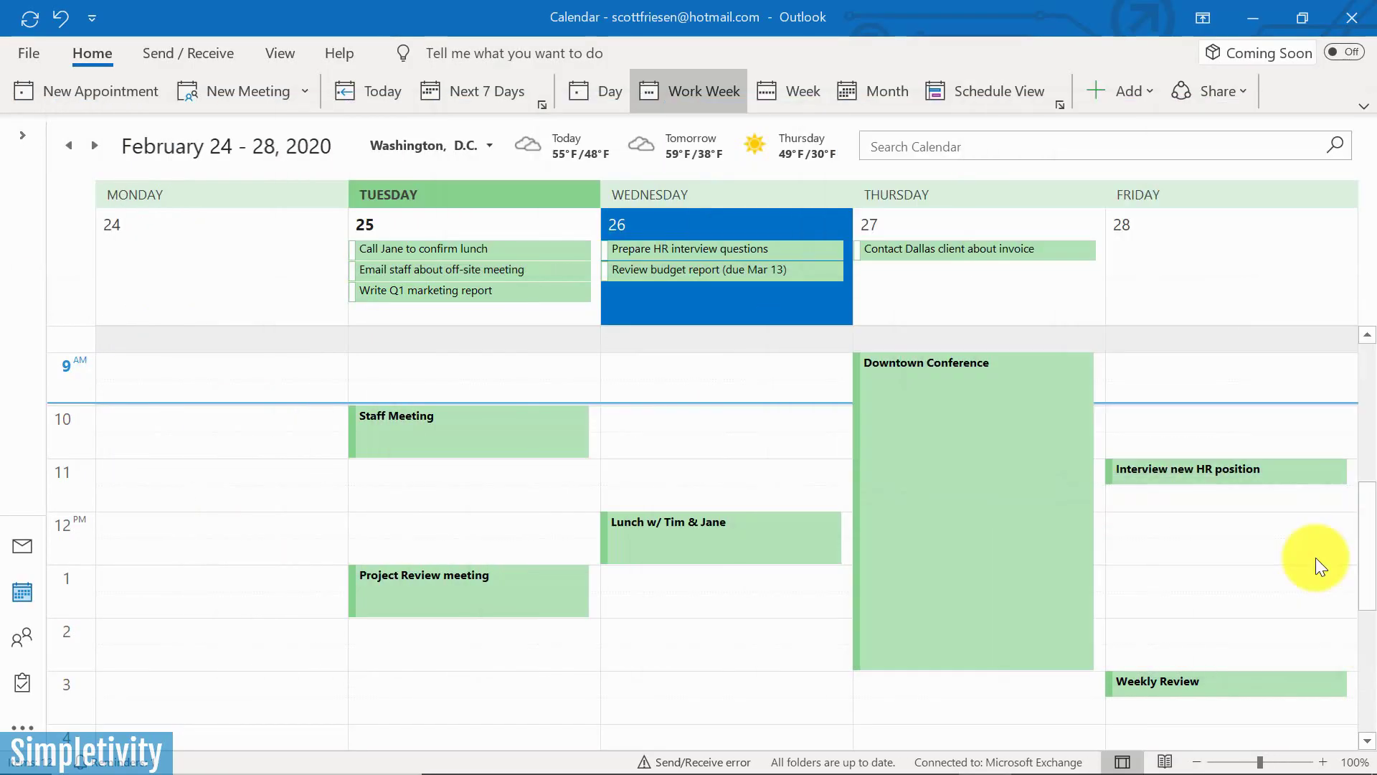
# Look over the Tasks list, then return to the work-week calendar
pyautogui.click(1315, 557)
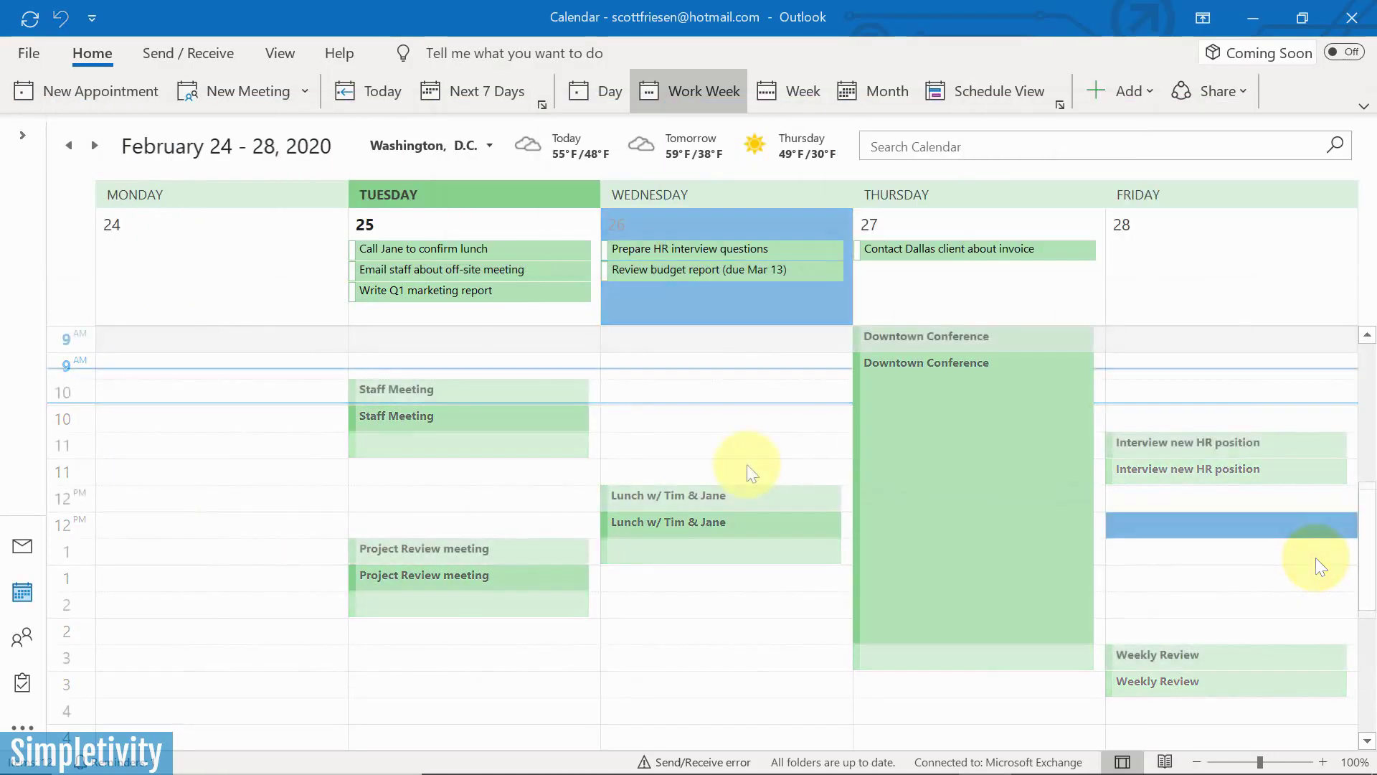
pyautogui.scroll(-2, 747, 464)
pyautogui.scroll(3, 746, 464)
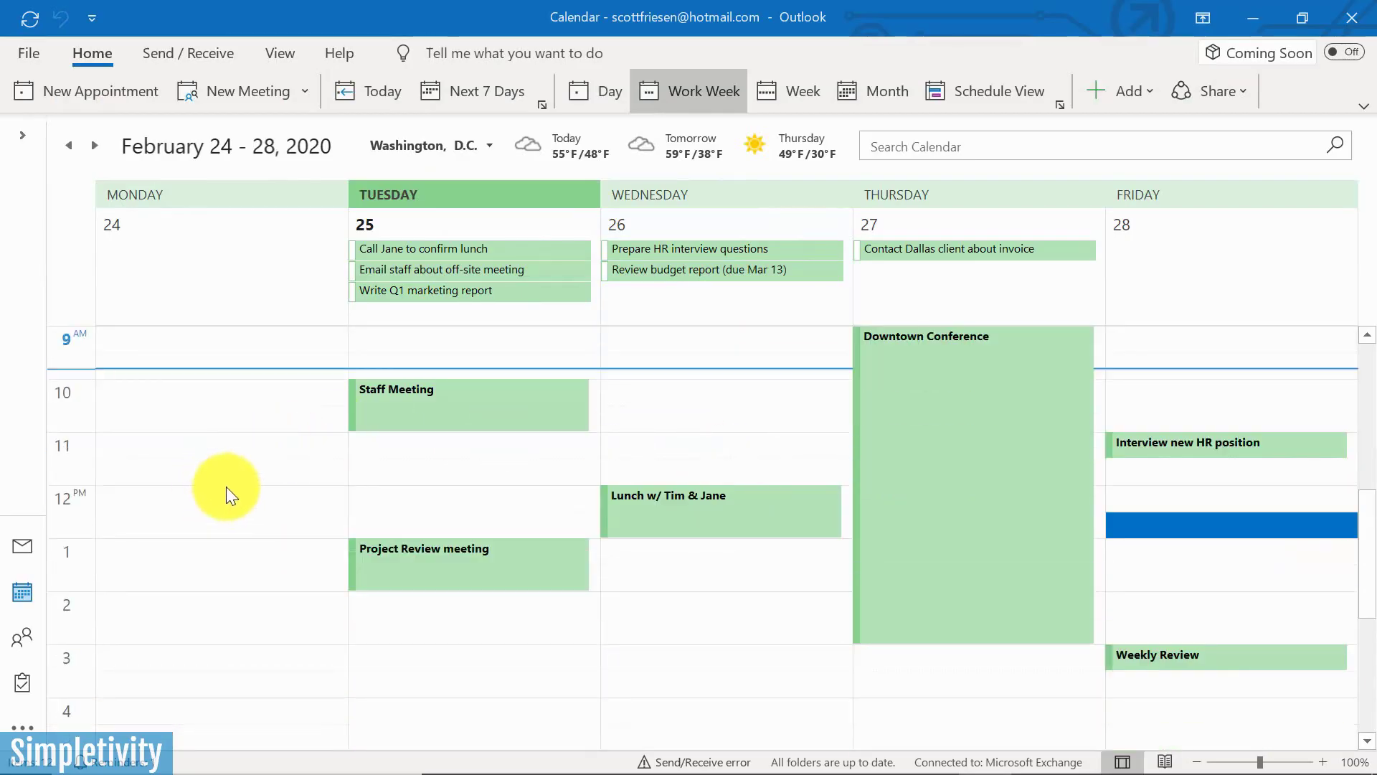
pyautogui.click(24, 687)
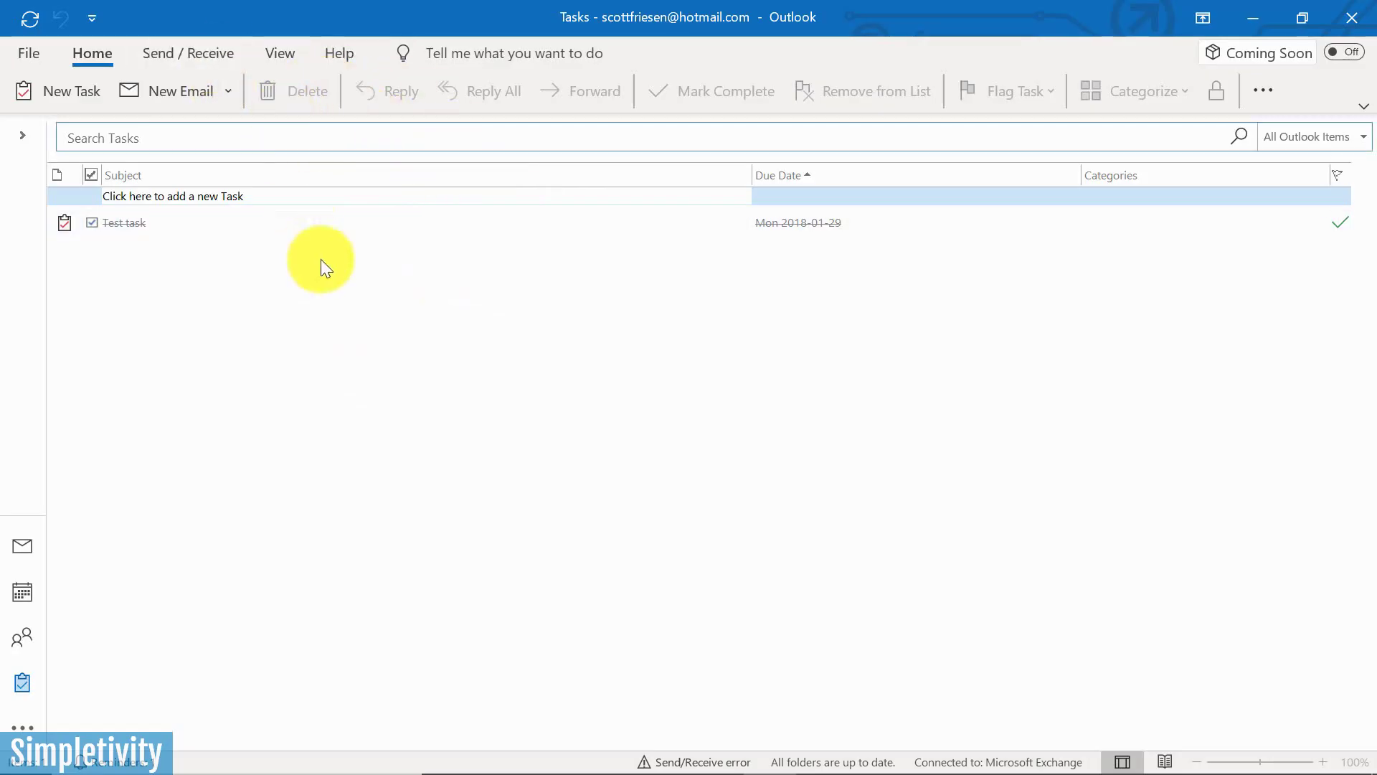
pyautogui.click(20, 589)
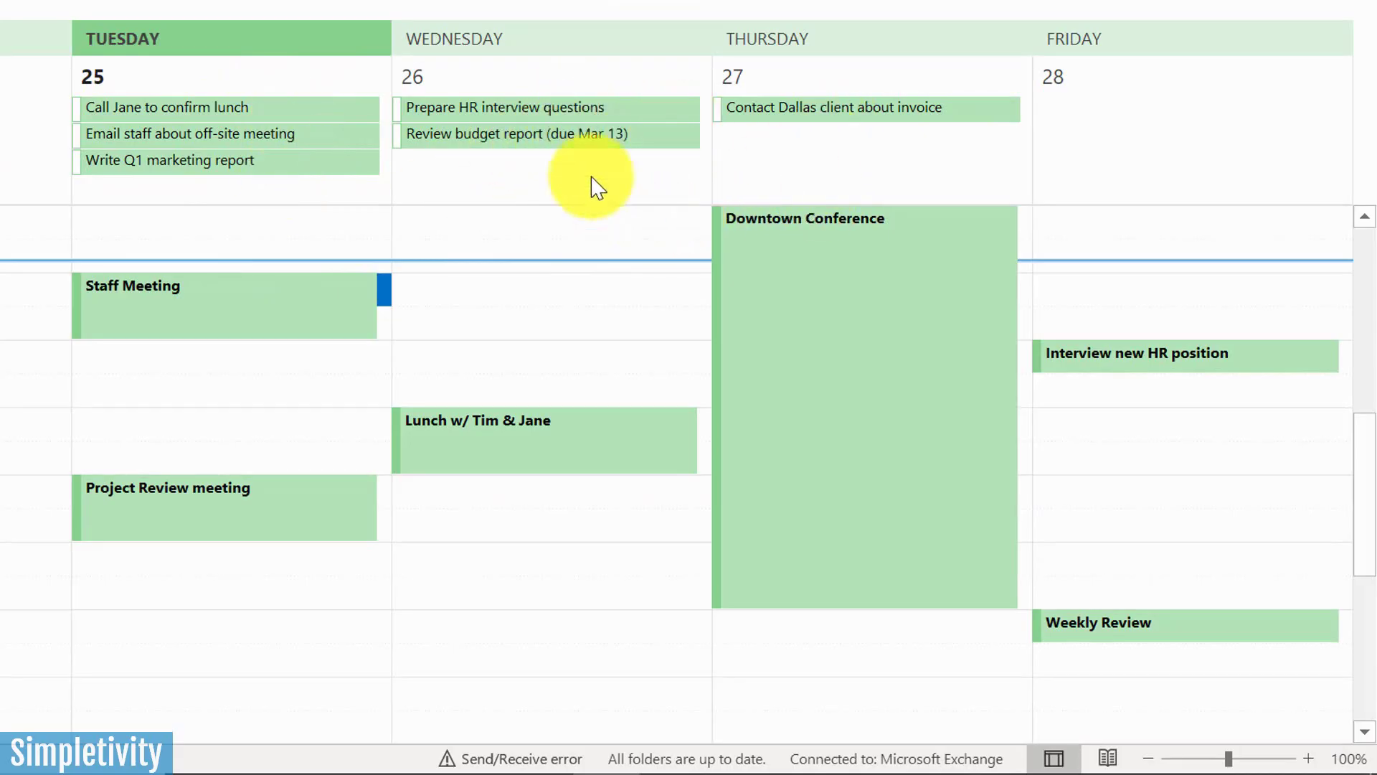
# Scroll through the work week and select the empty slot beside the Staff Meeting
pyautogui.scroll(1, 546, 315)
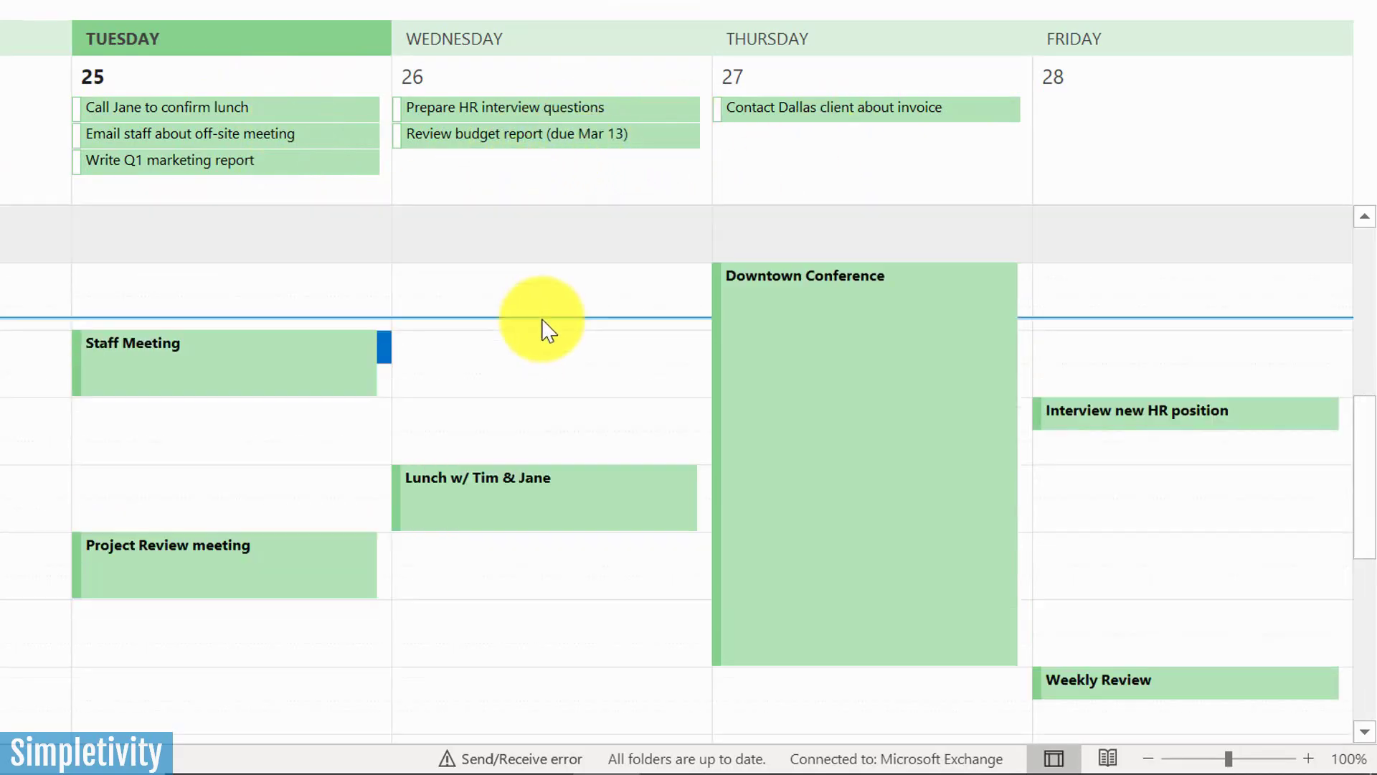
pyautogui.scroll(-1, 543, 320)
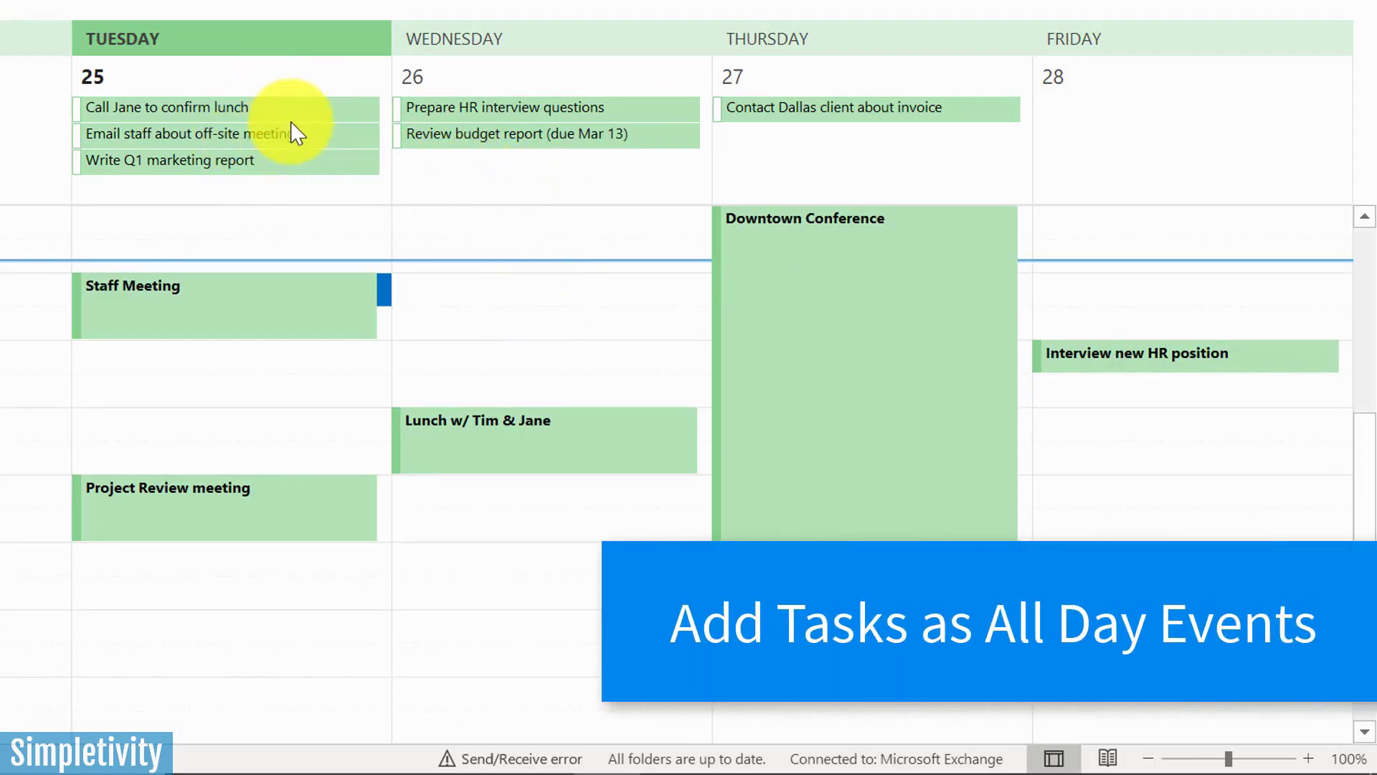
pyautogui.moveTo(292, 124)
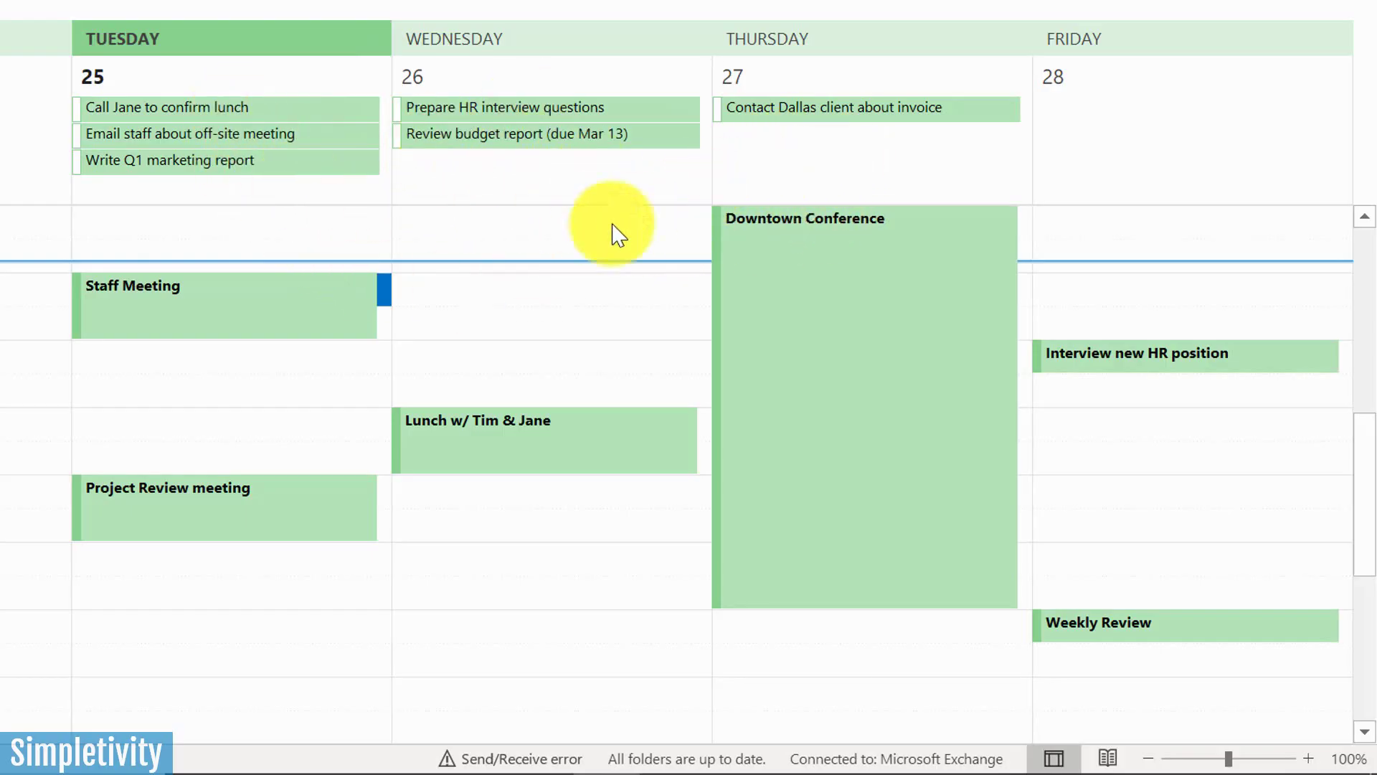
pyautogui.scroll(5, 251, 421)
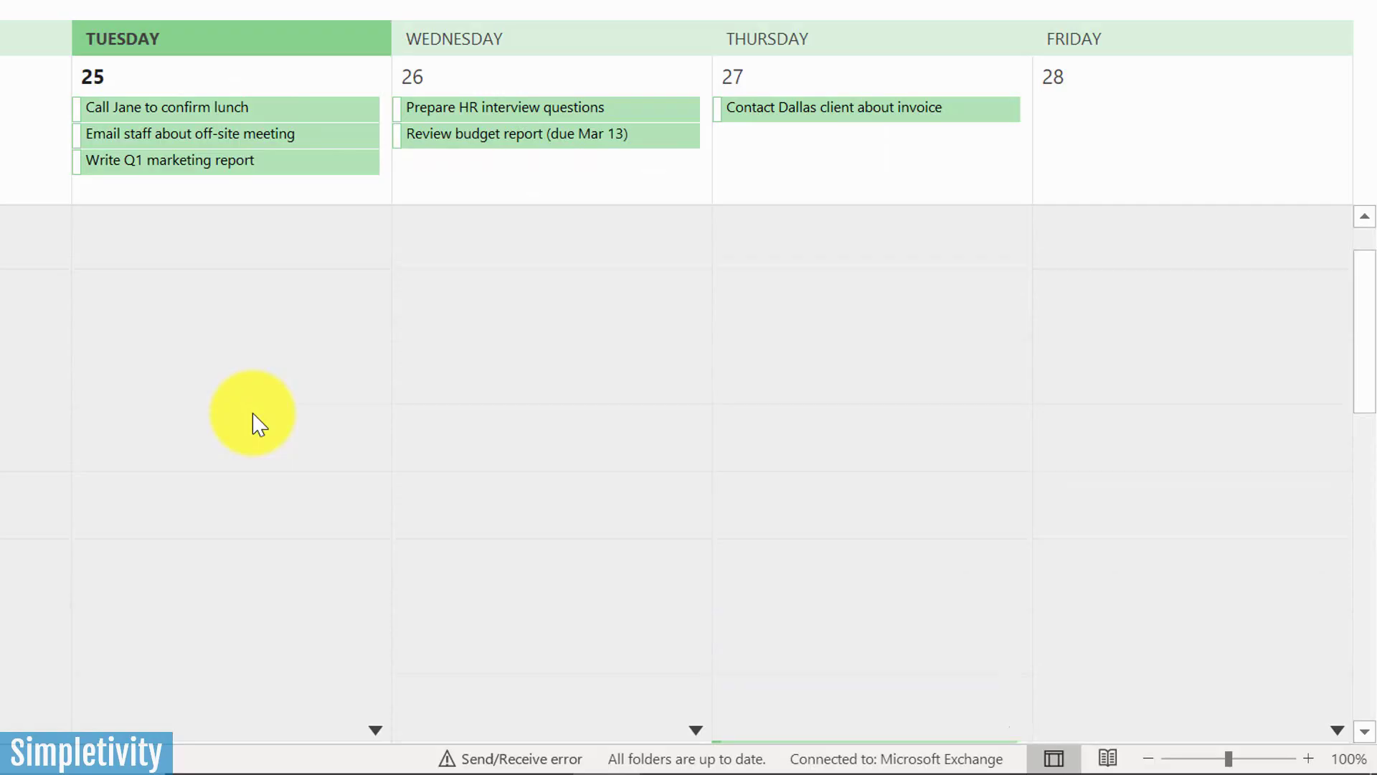
pyautogui.scroll(-5, 252, 421)
pyautogui.scroll(5, 251, 421)
pyautogui.scroll(-5, 251, 421)
pyautogui.scroll(5, 252, 421)
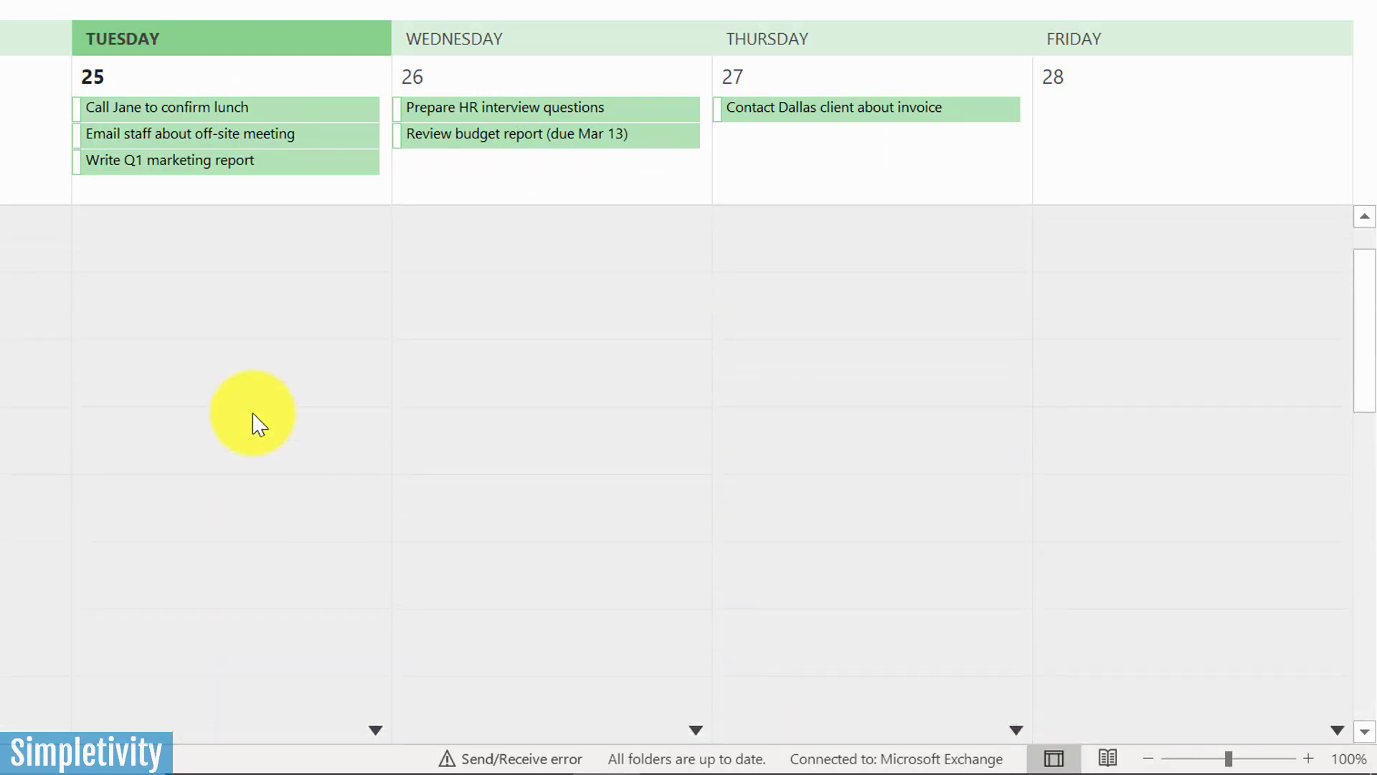
pyautogui.scroll(-5, 252, 421)
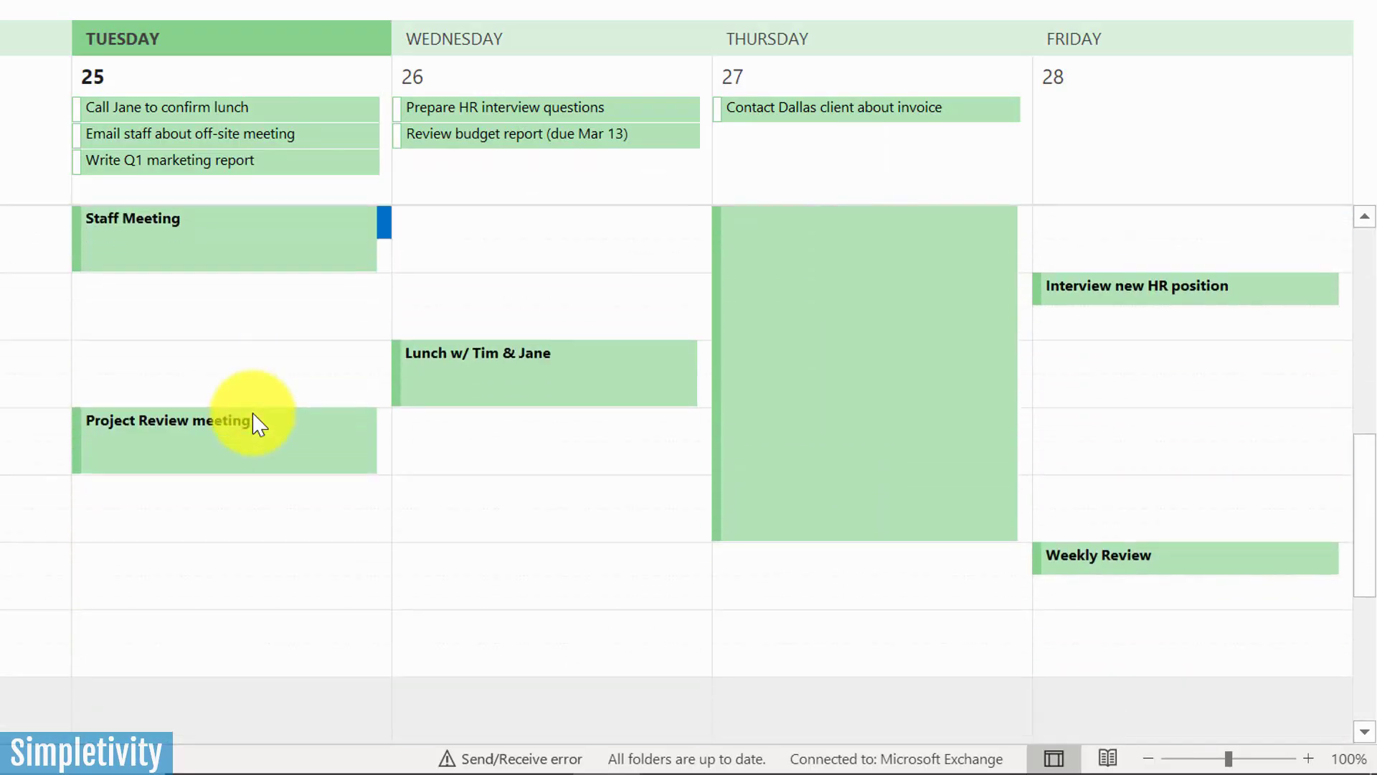
pyautogui.scroll(3, 252, 421)
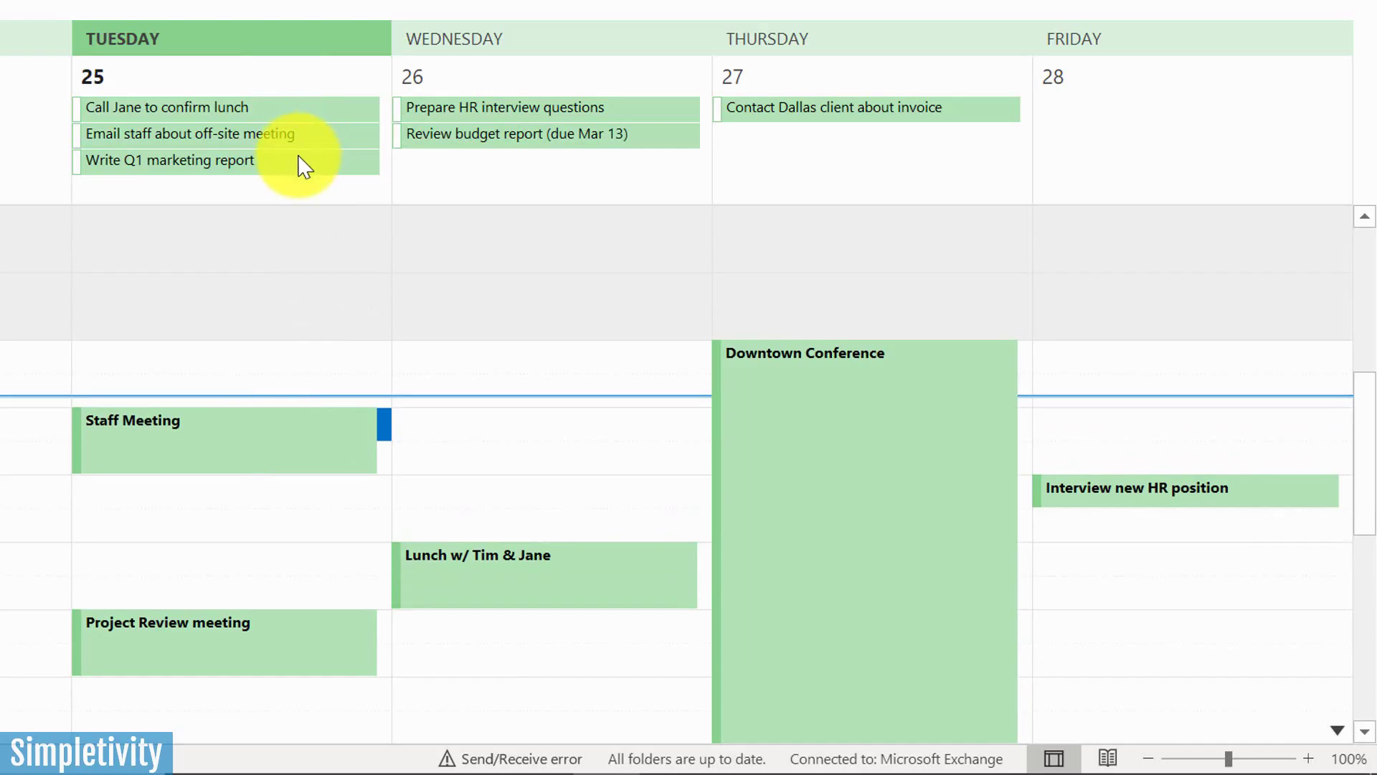
pyautogui.moveTo(323, 152)
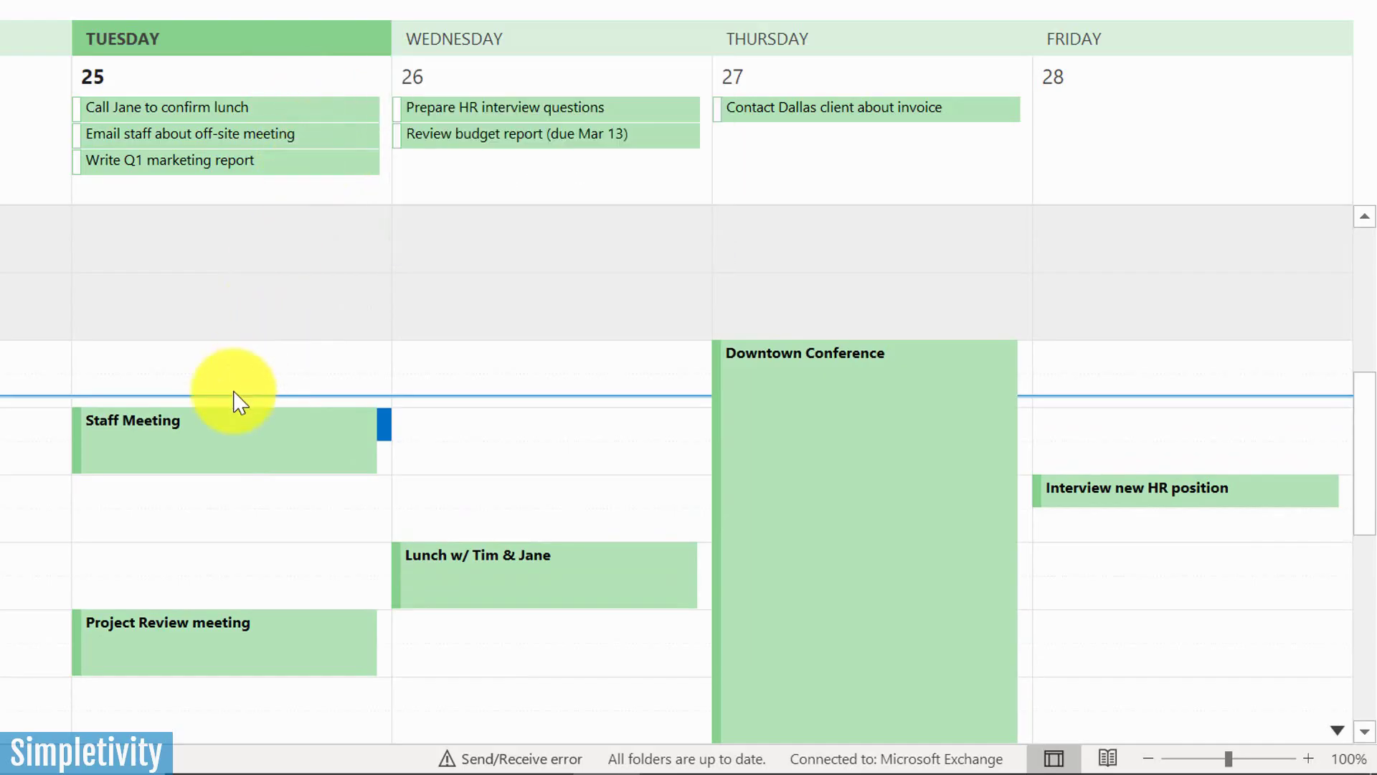
pyautogui.scroll(-4, 237, 396)
pyautogui.scroll(4, 240, 398)
pyautogui.scroll(-2, 233, 391)
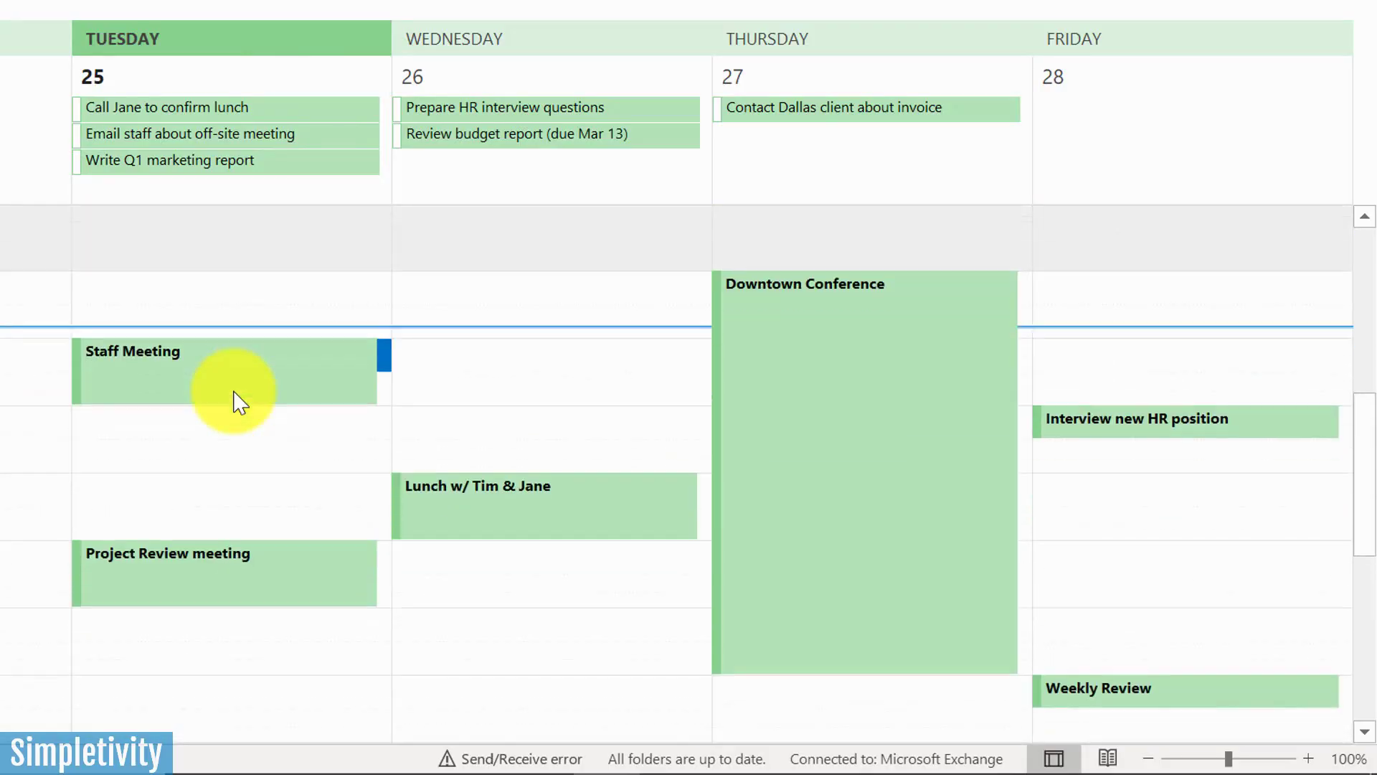
pyautogui.scroll(1, 258, 384)
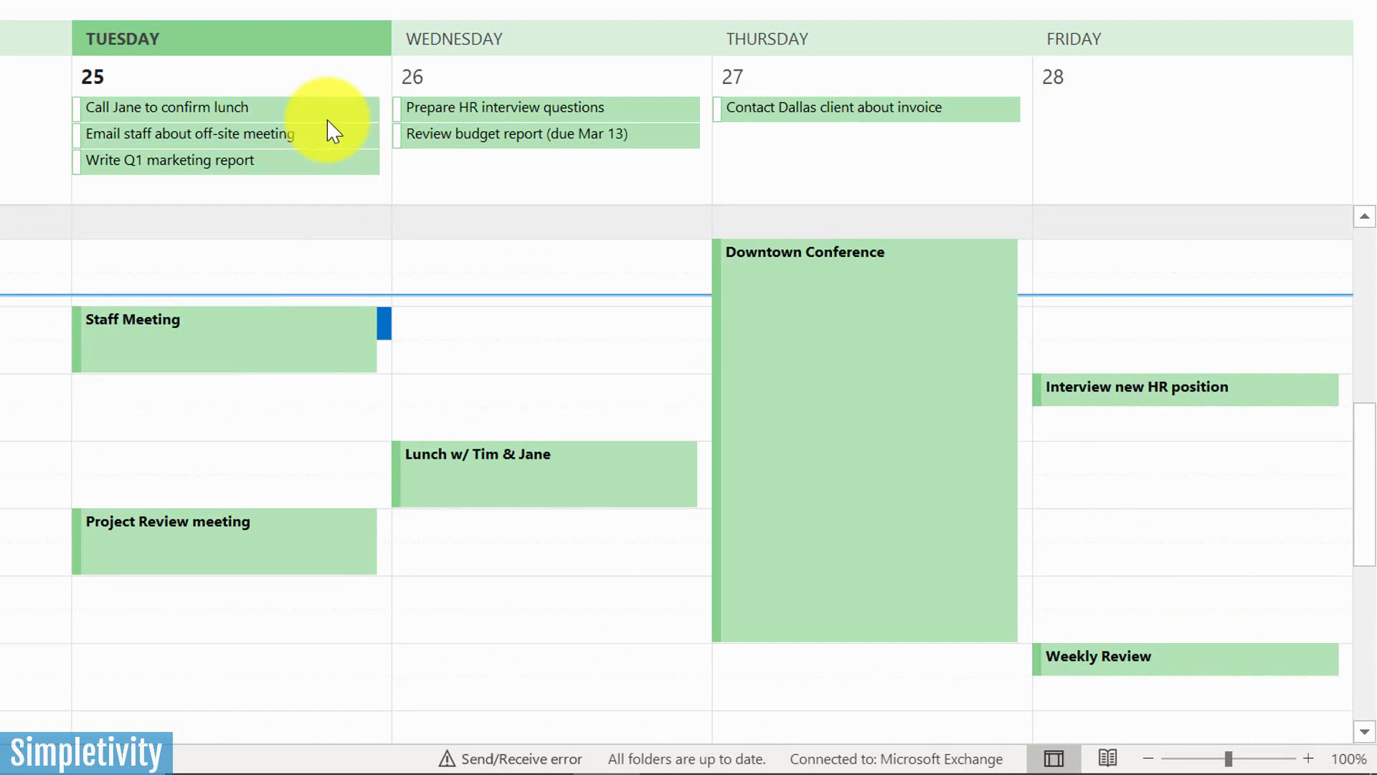
pyautogui.moveTo(316, 359)
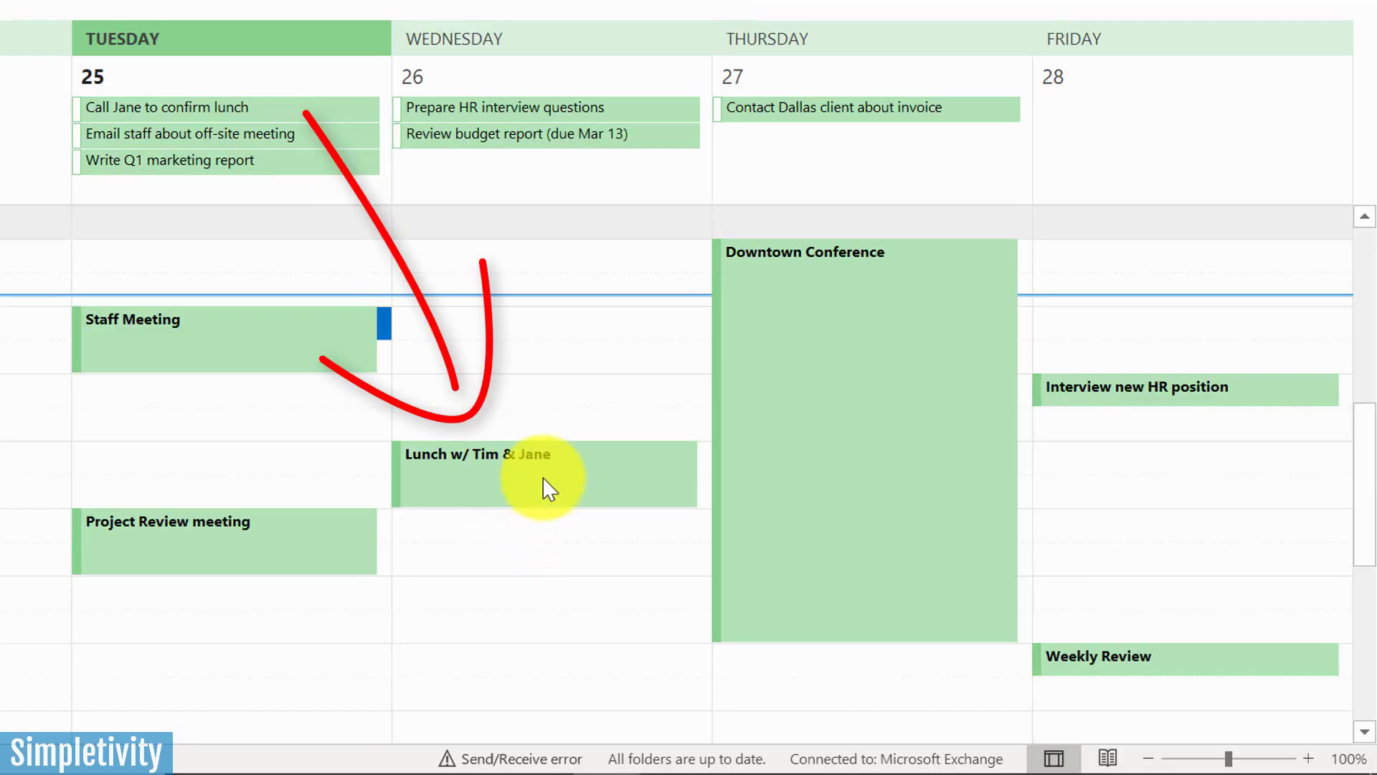
pyautogui.click(391, 312)
# Move Prepare HR interview questions to Thursday 27, then back to Wednesday 26
pyautogui.moveTo(289, 108)
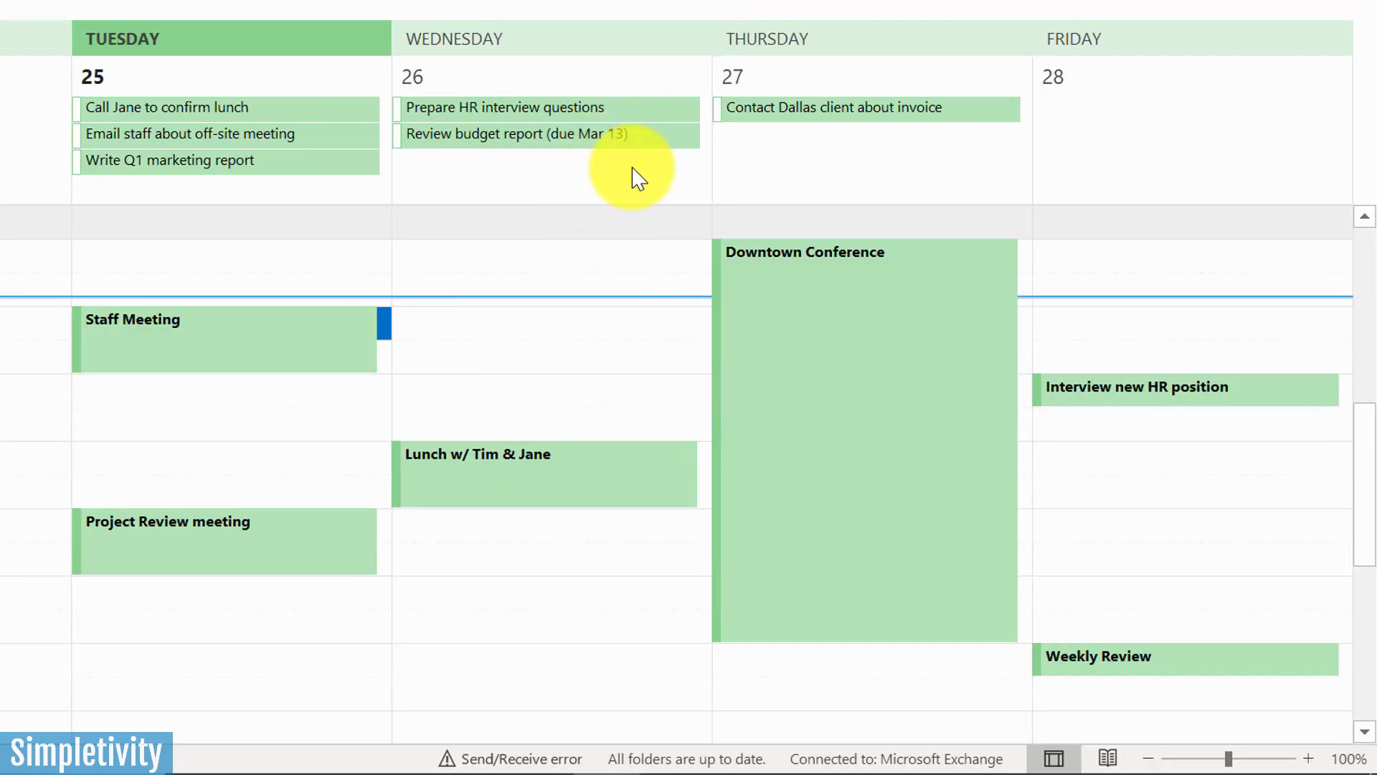
pyautogui.moveTo(609, 116)
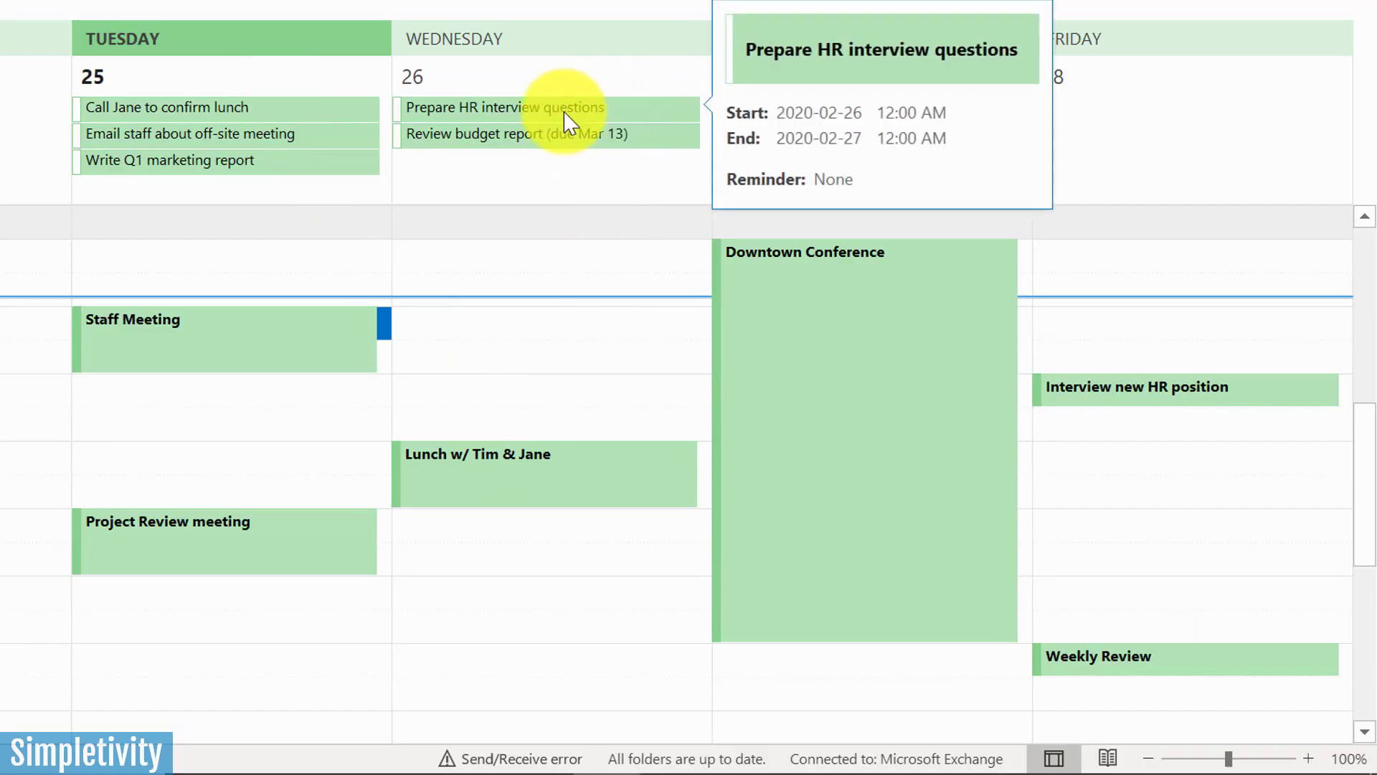
pyautogui.moveTo(544, 113); pyautogui.dragTo(860, 180)
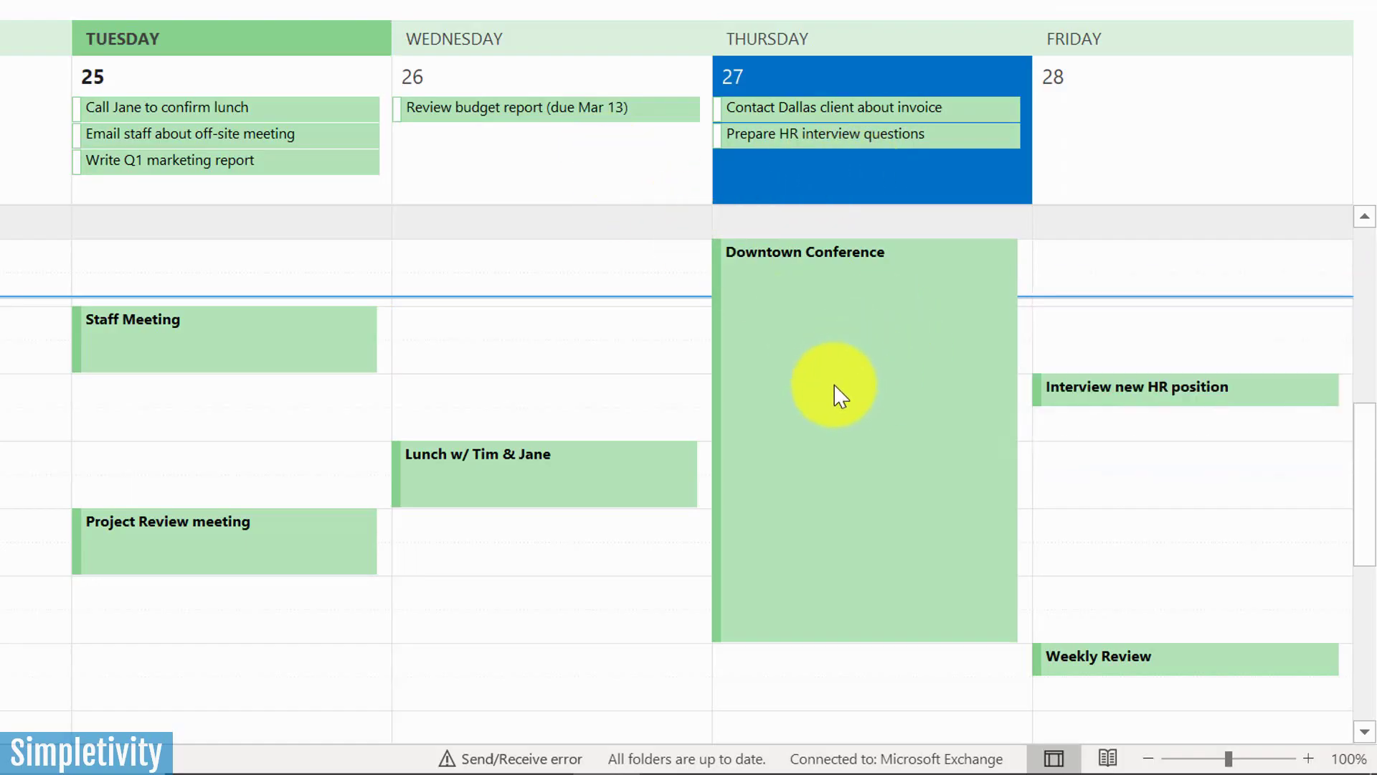
pyautogui.scroll(2, 834, 385)
pyautogui.scroll(-2, 833, 384)
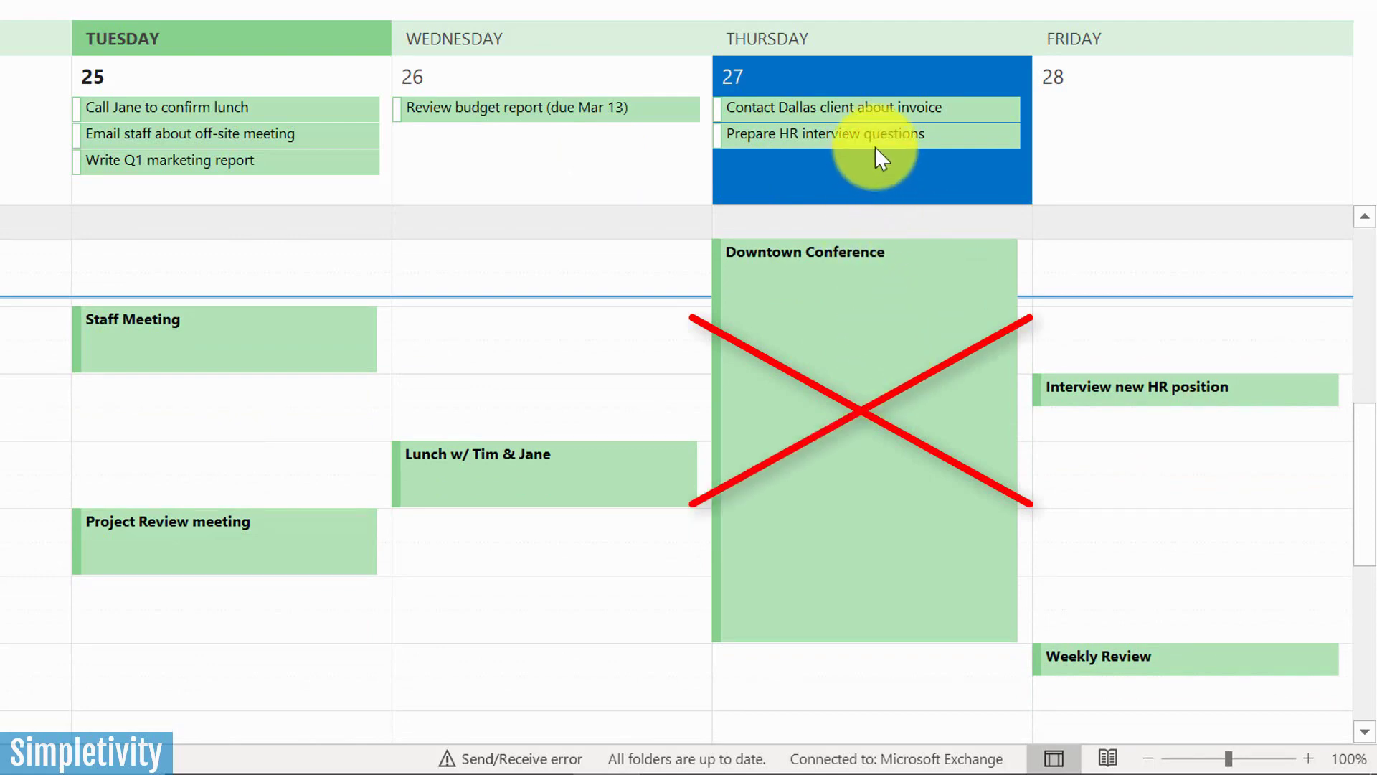
pyautogui.moveTo(885, 143)
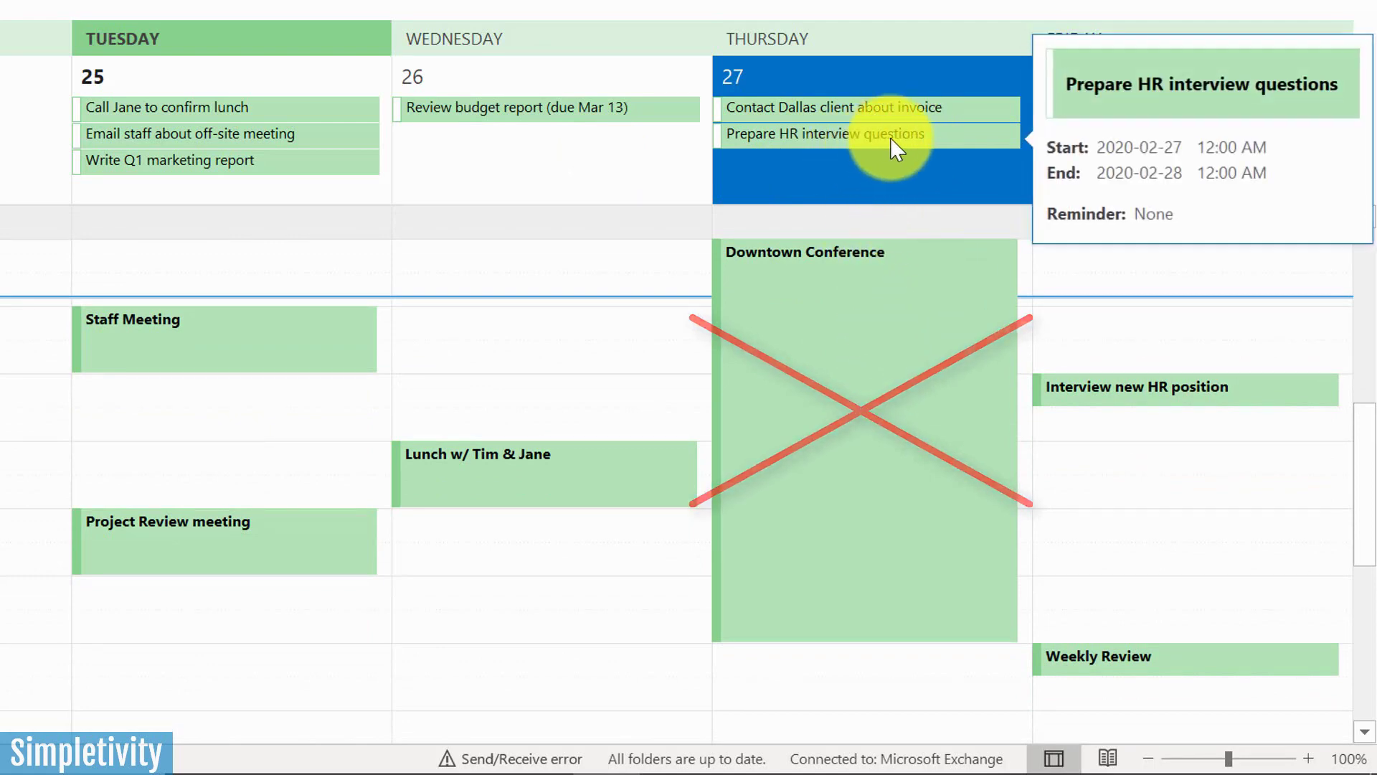
pyautogui.moveTo(887, 136); pyautogui.dragTo(531, 155)
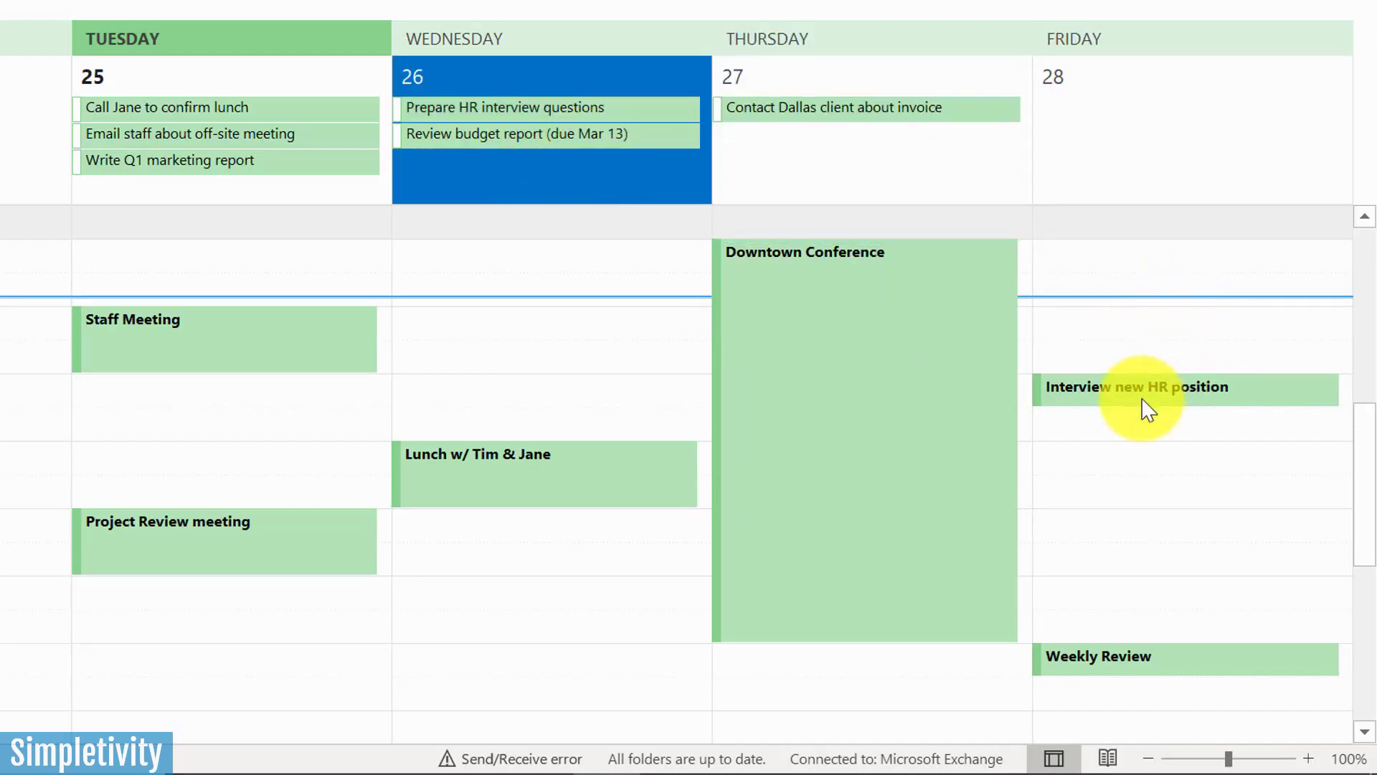
# Create an all-day 'New Task' on Wednesday 26 with Reminder set to None and save it
pyautogui.moveTo(1150, 407)
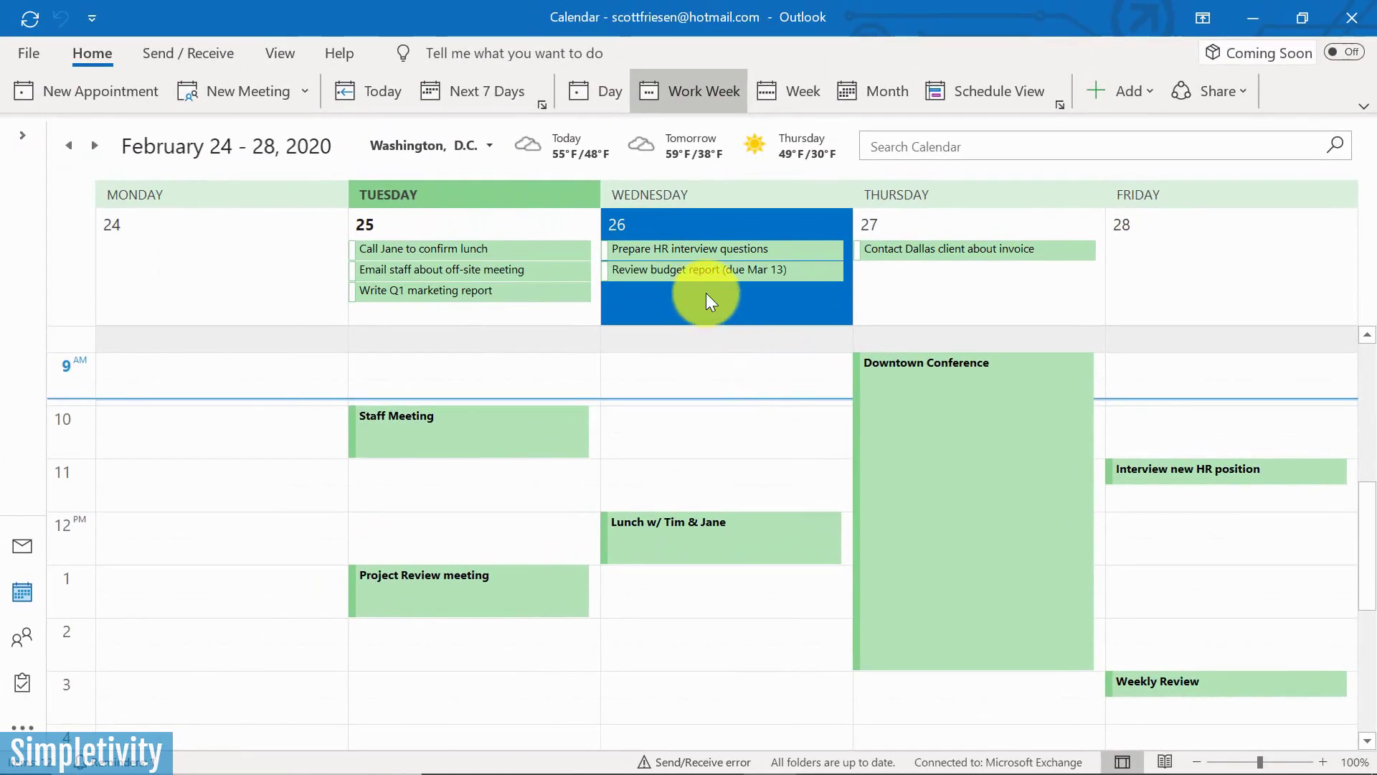
pyautogui.doubleClick(706, 293)
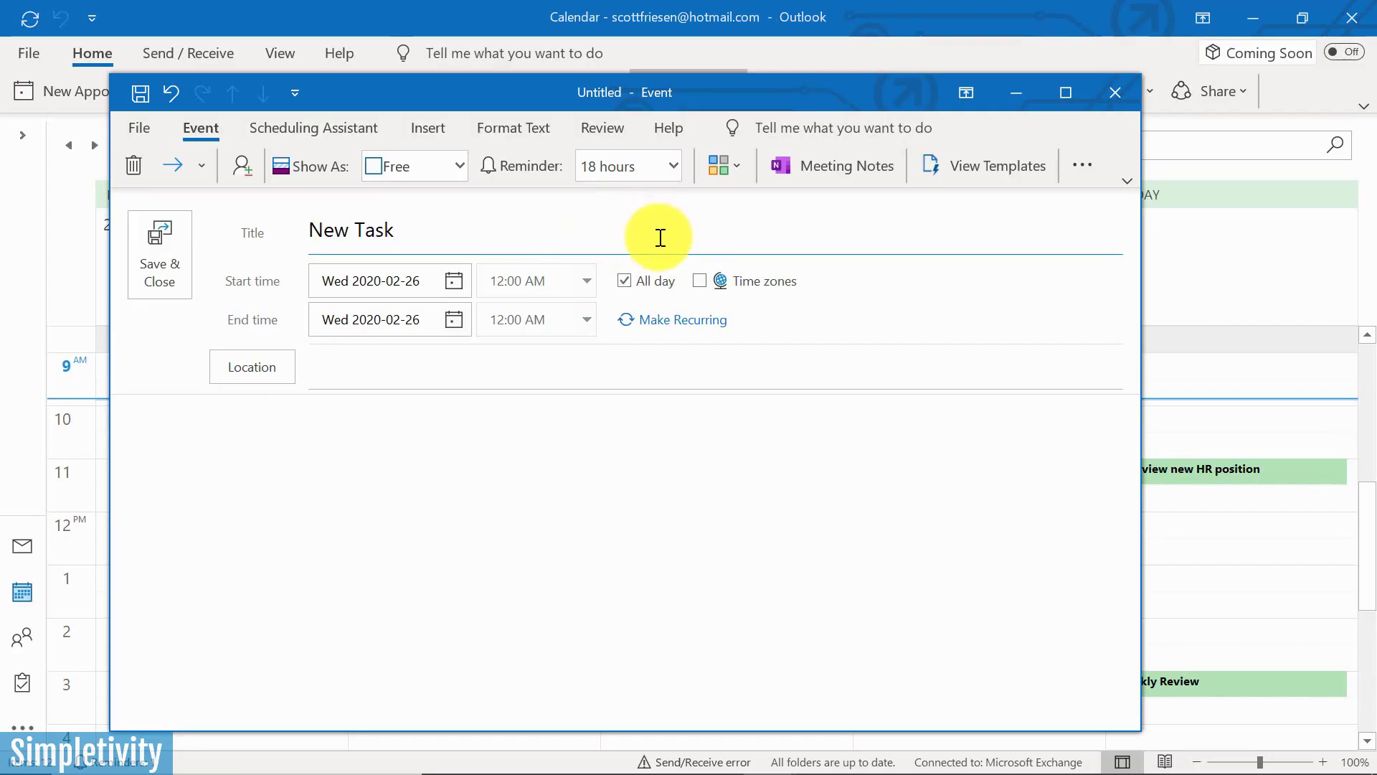
pyautogui.click(671, 166)
pyautogui.click(625, 199)
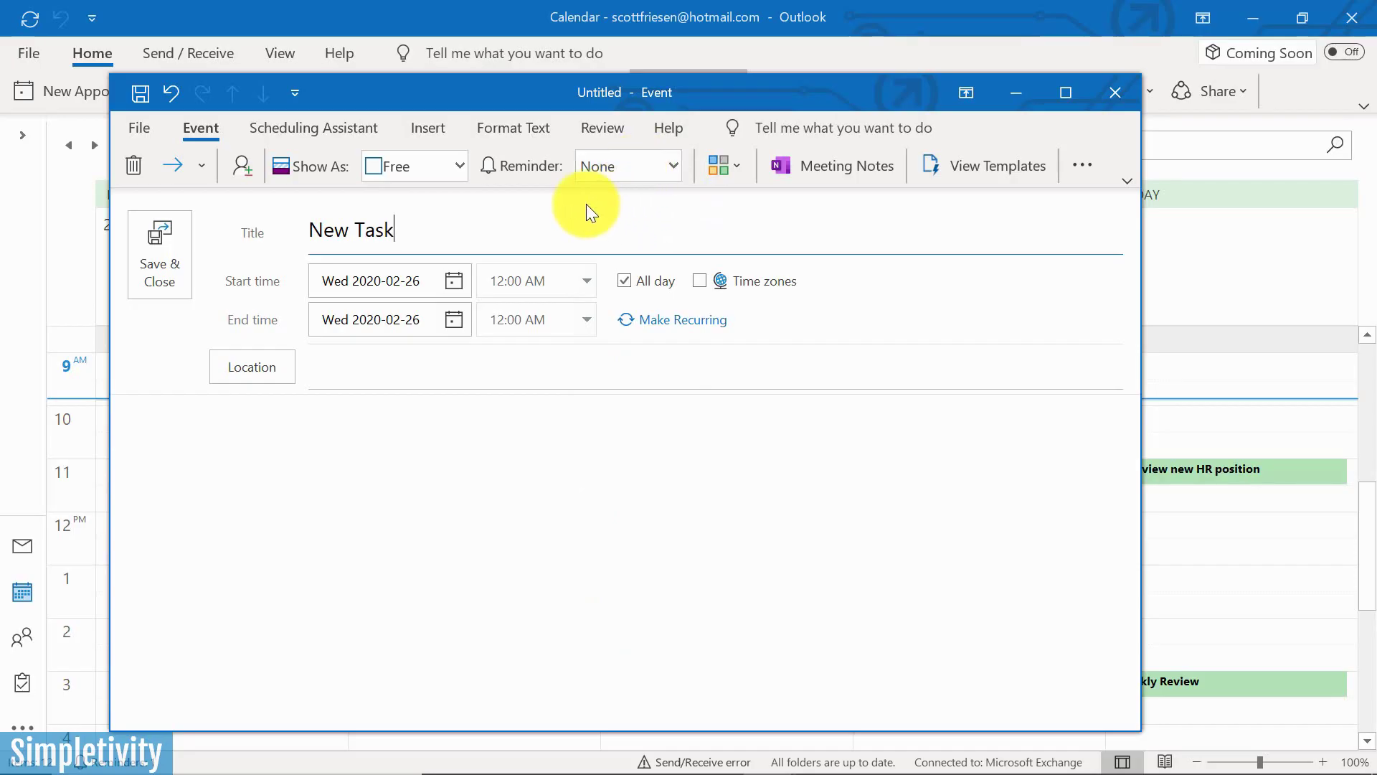
pyautogui.click(160, 257)
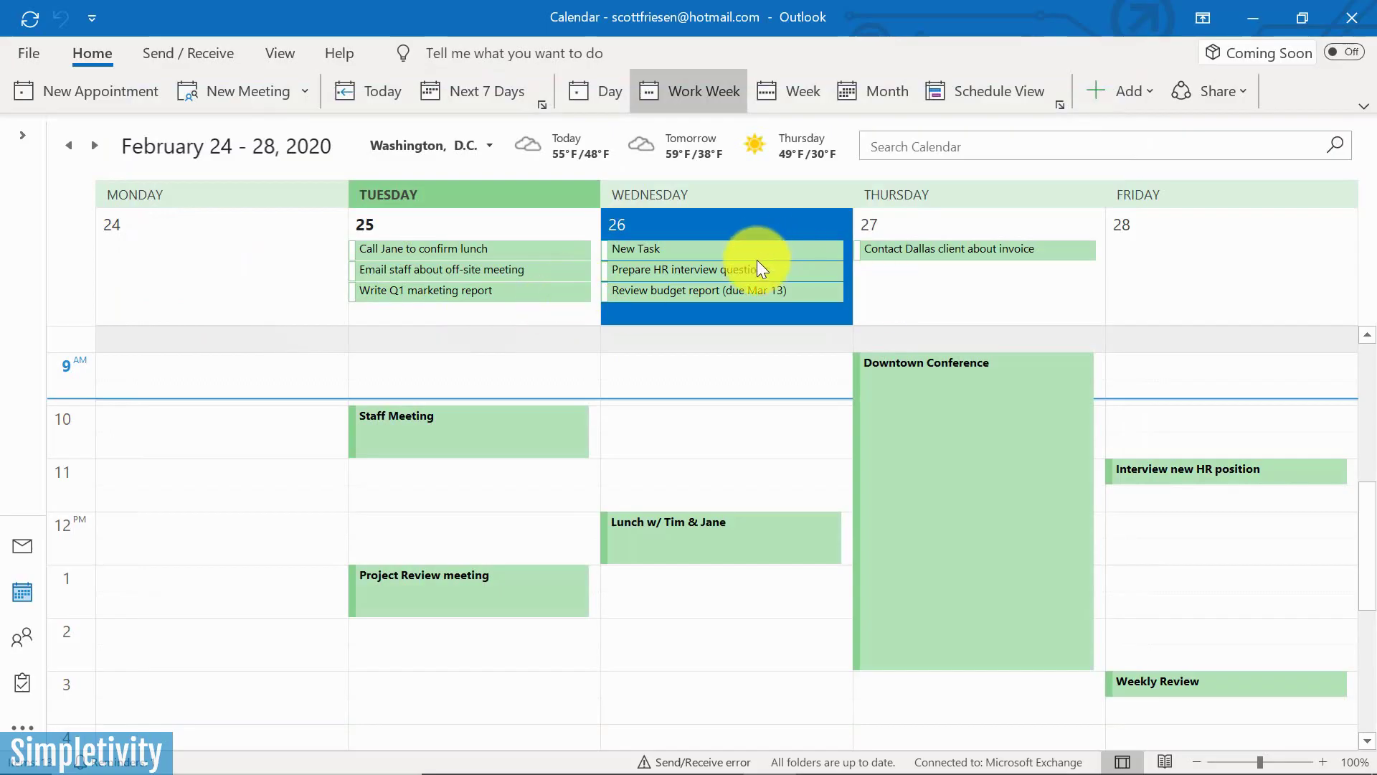
pyautogui.moveTo(759, 248)
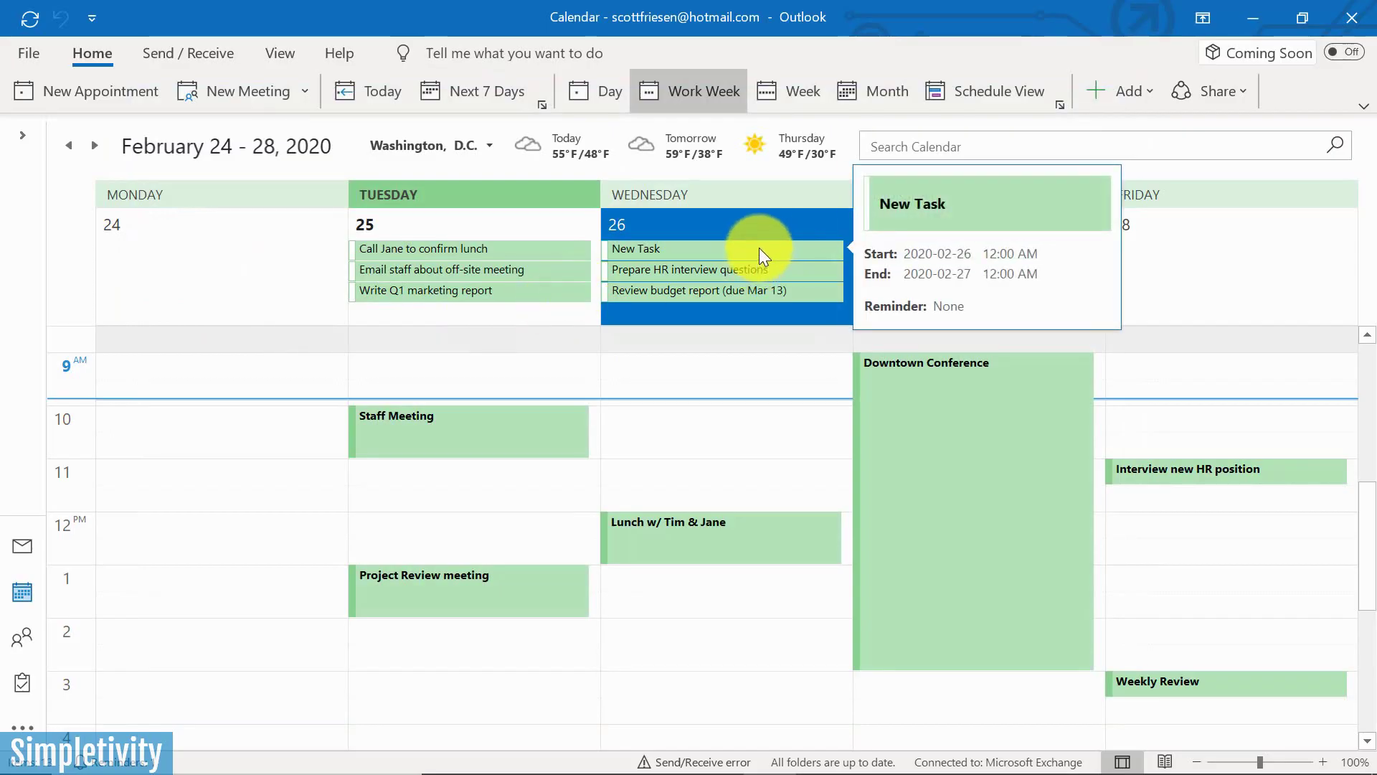
# Tag New Task with the Orange category and save it
pyautogui.doubleClick(718, 251)
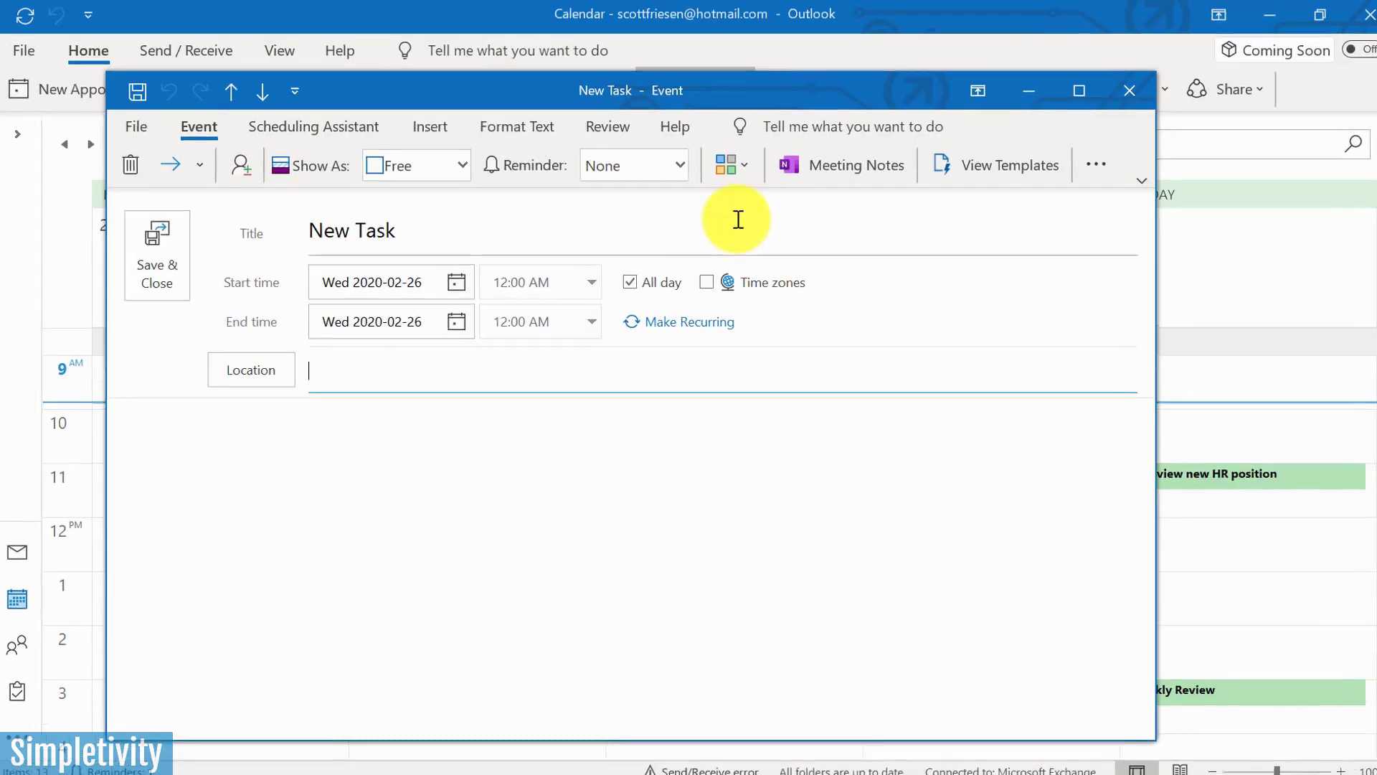
pyautogui.click(745, 166)
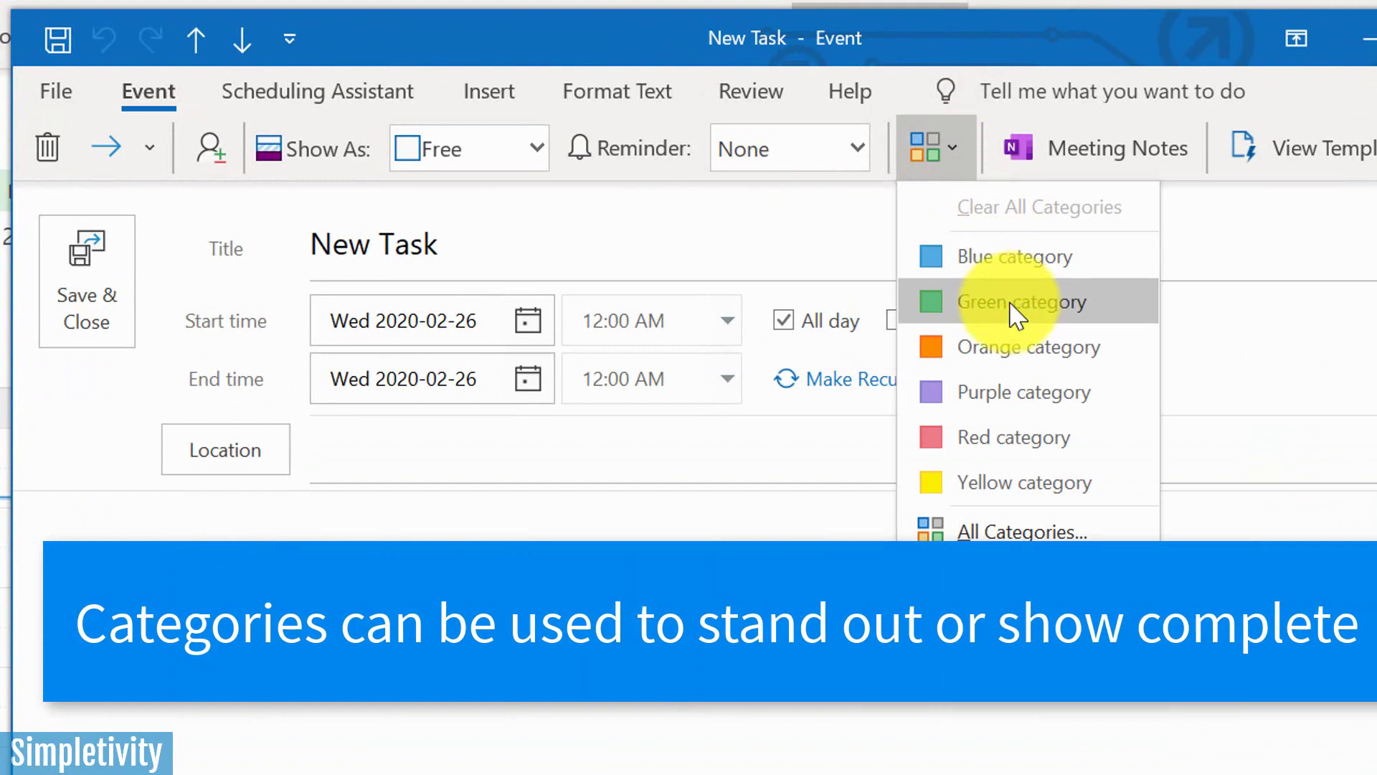
pyautogui.click(1004, 347)
pyautogui.click(107, 337)
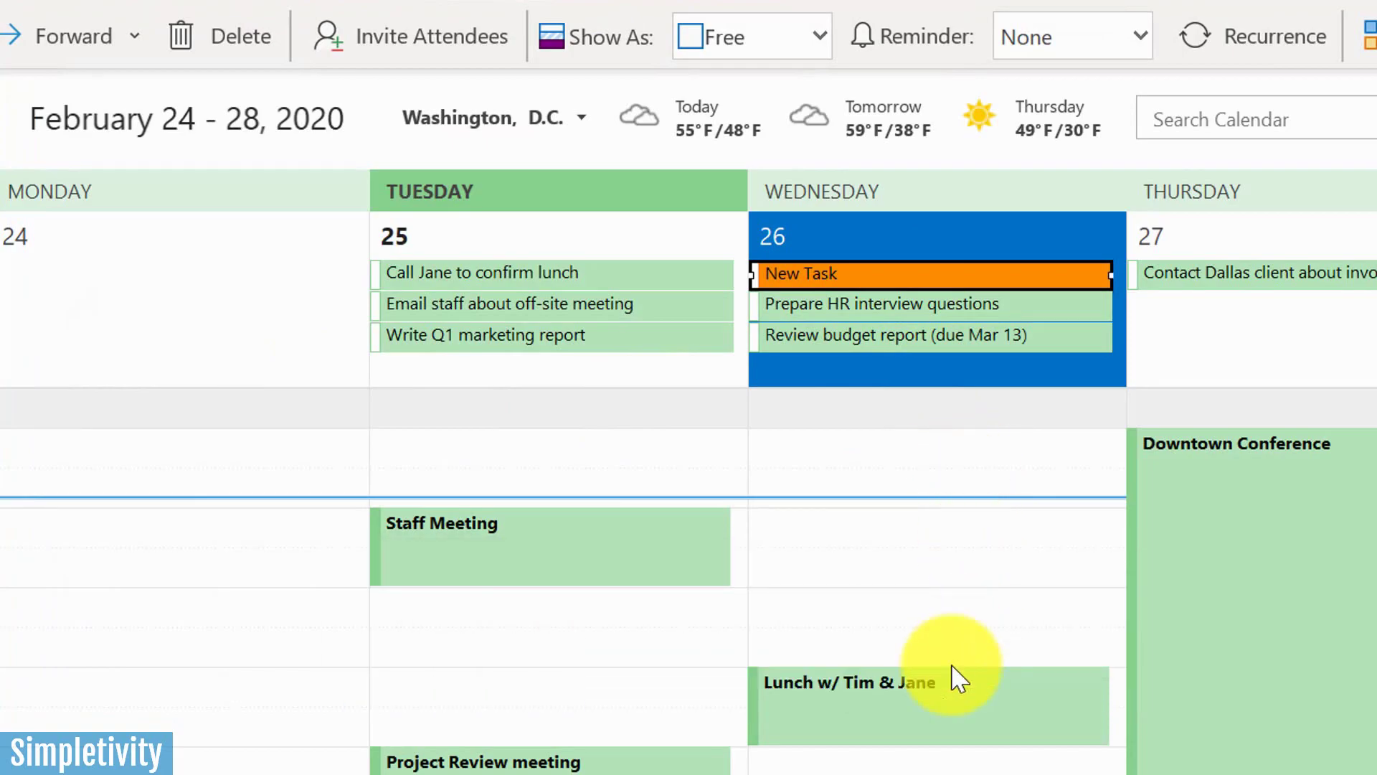
# Reopen New Task, add the Blue category and remove the Orange one
pyautogui.moveTo(932, 728)
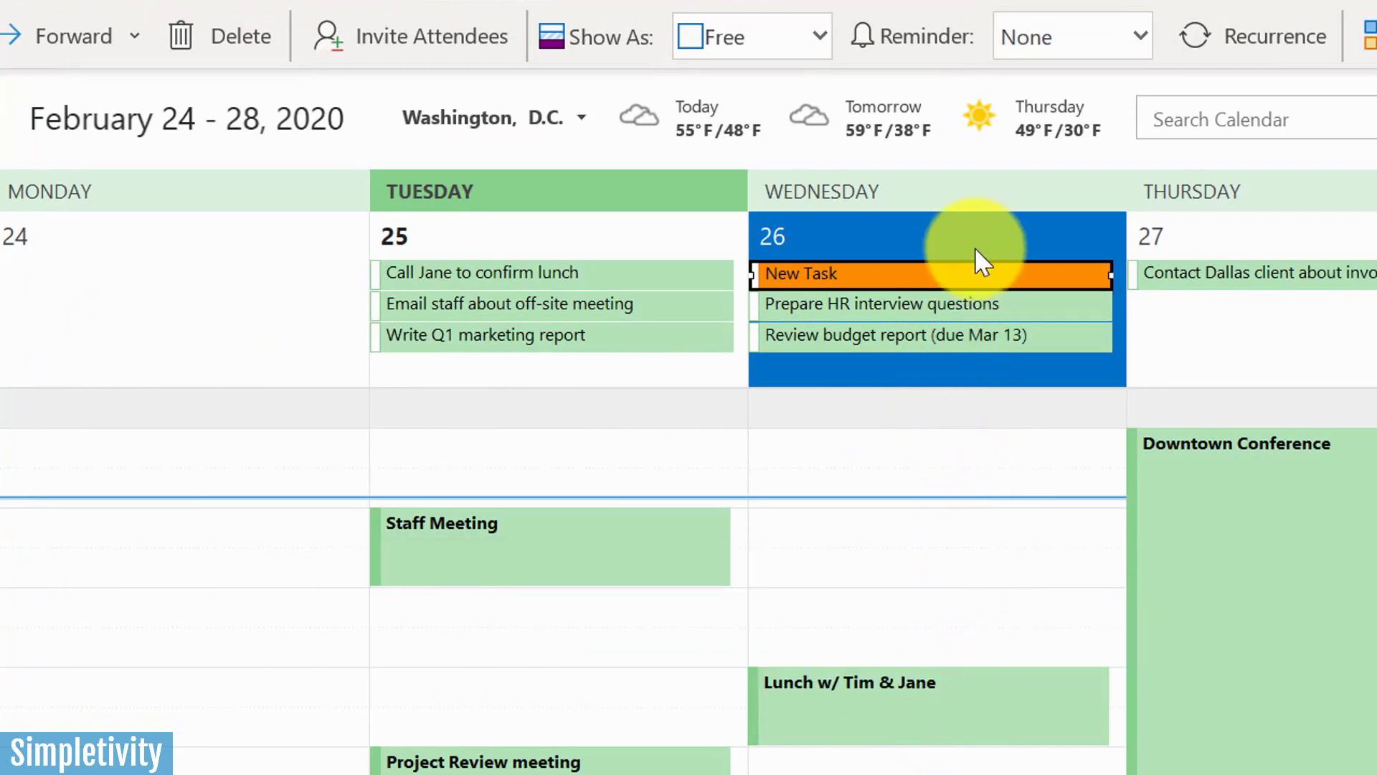
pyautogui.moveTo(947, 270)
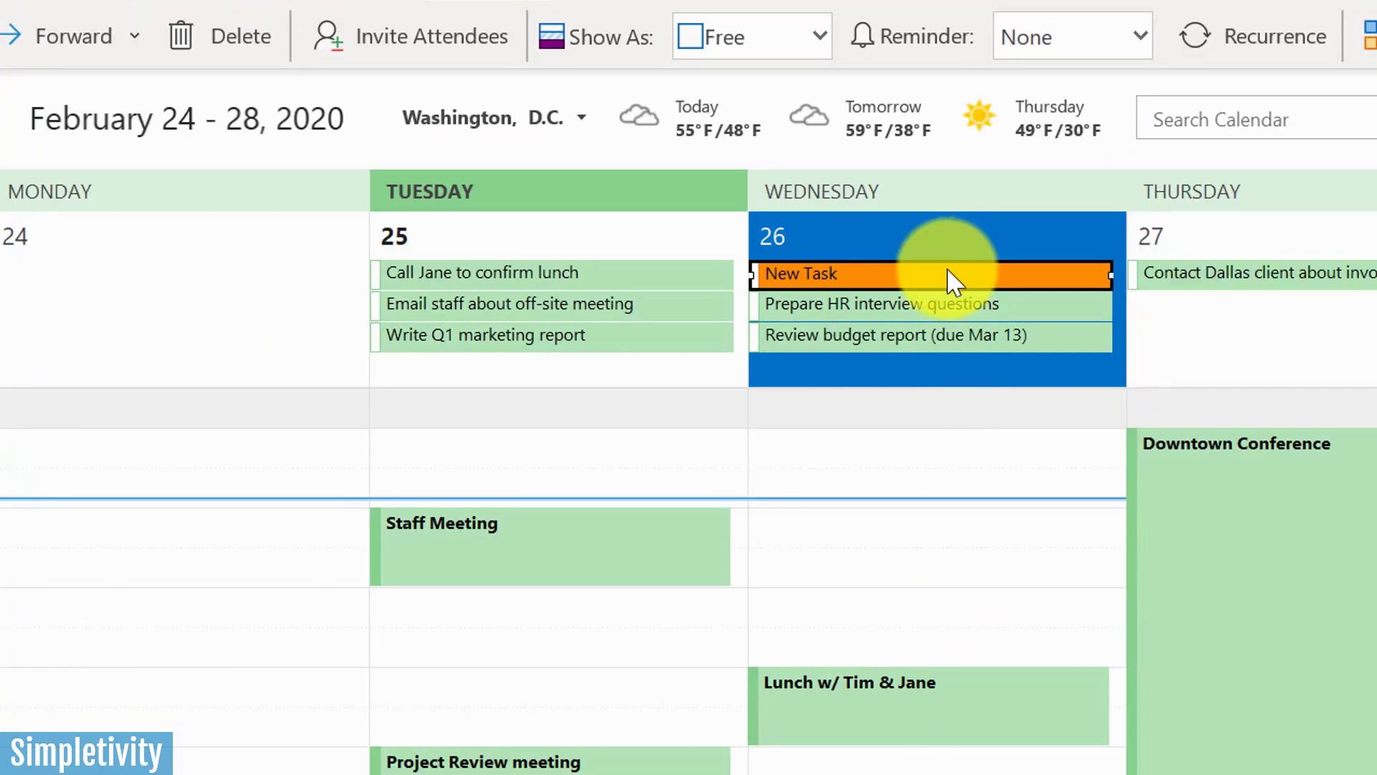
pyautogui.doubleClick(947, 276)
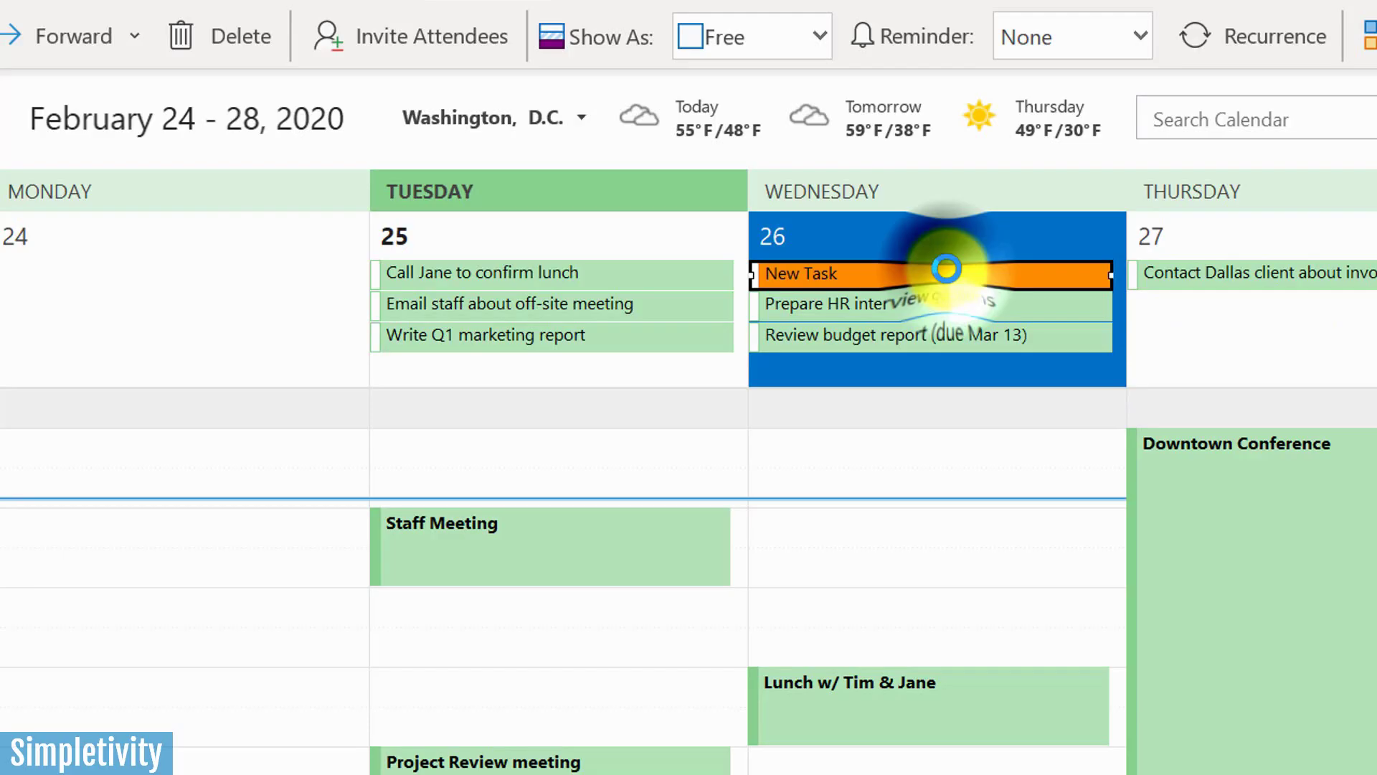
pyautogui.click(944, 160)
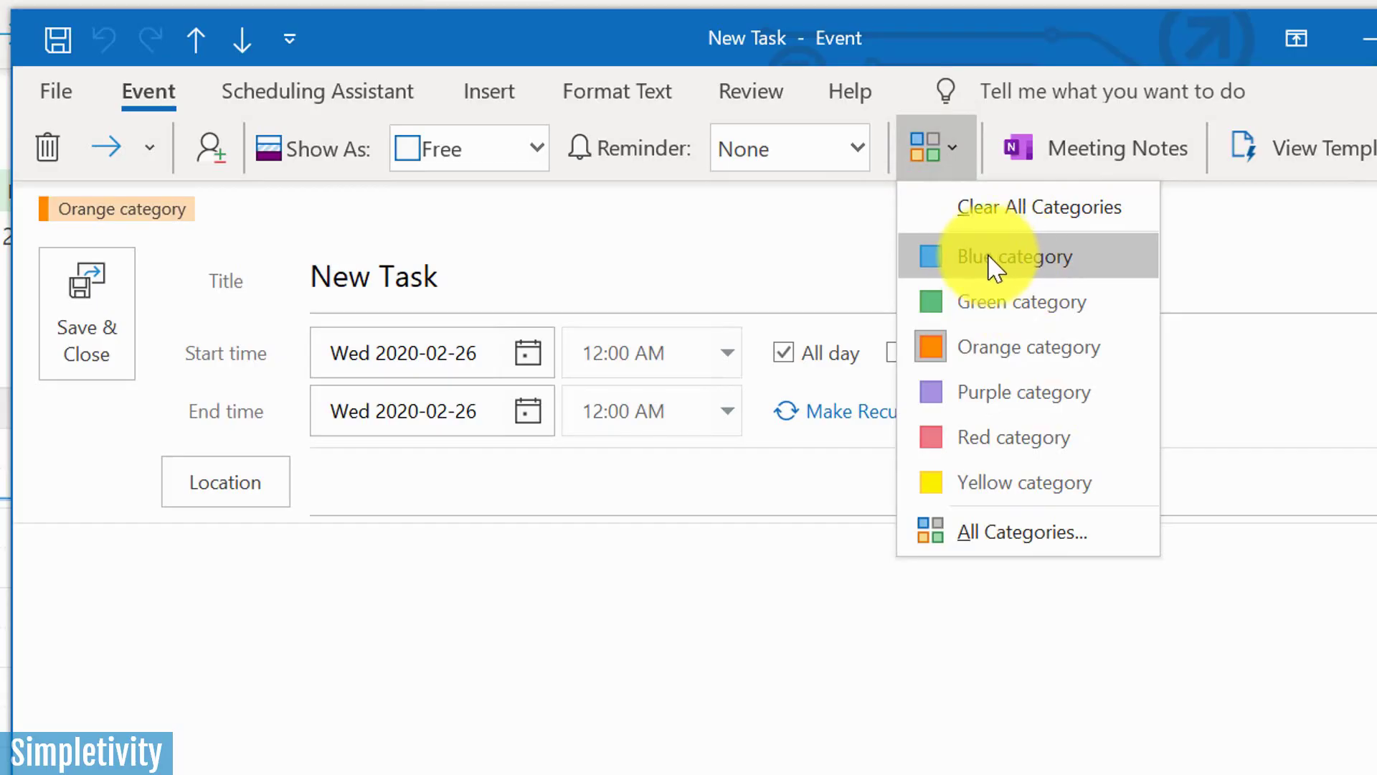
pyautogui.click(1014, 258)
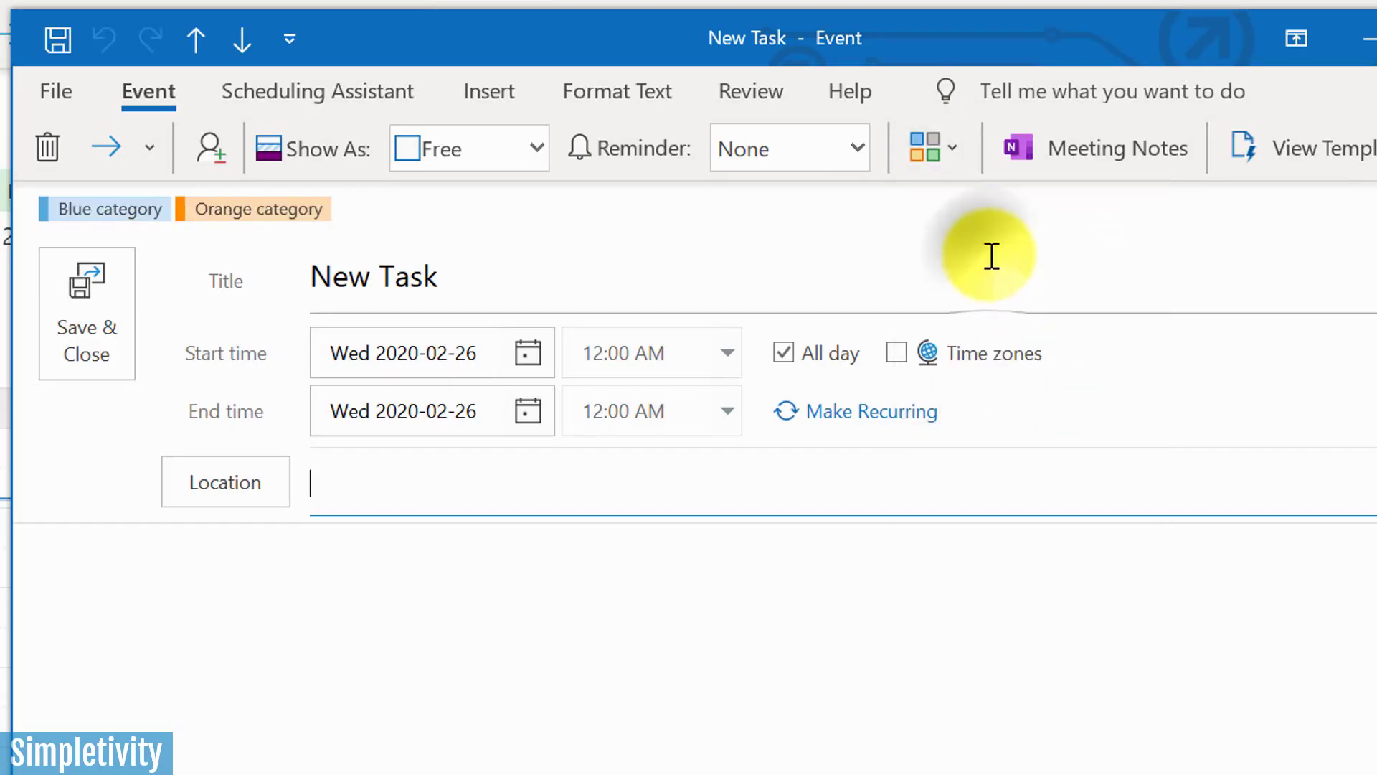
pyautogui.click(284, 214)
pyautogui.click(282, 252)
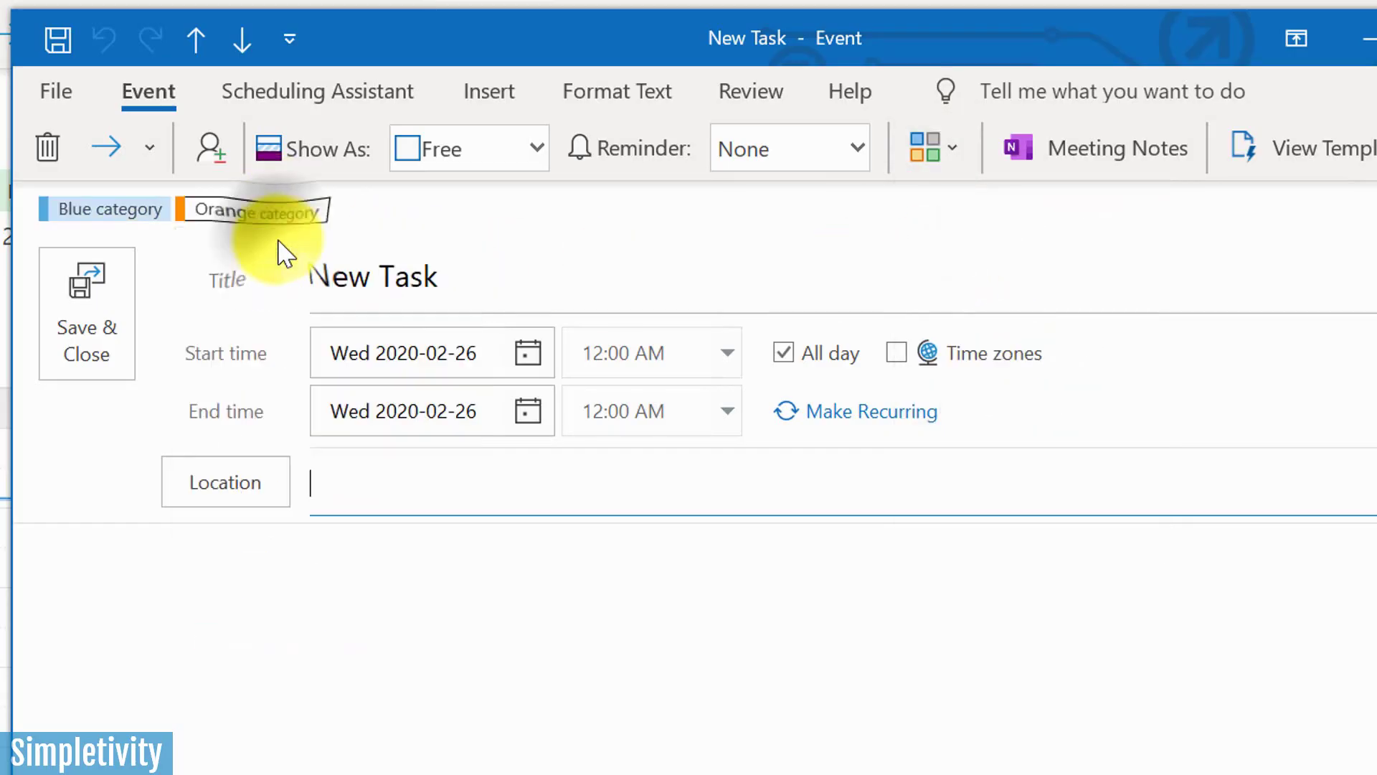
# Save the blue-tagged New Task, then delete it from Wednesday 26's all-day area
pyautogui.click(90, 332)
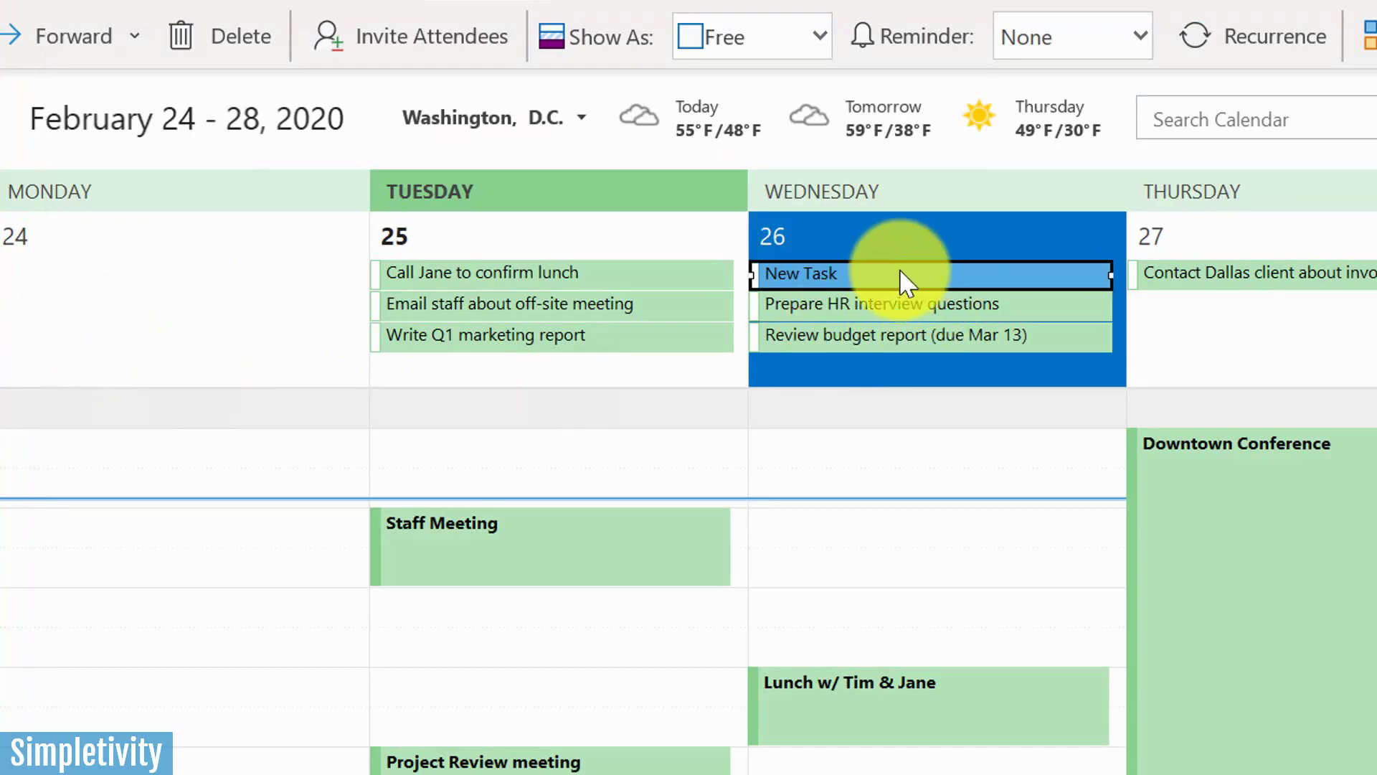
pyautogui.moveTo(936, 266)
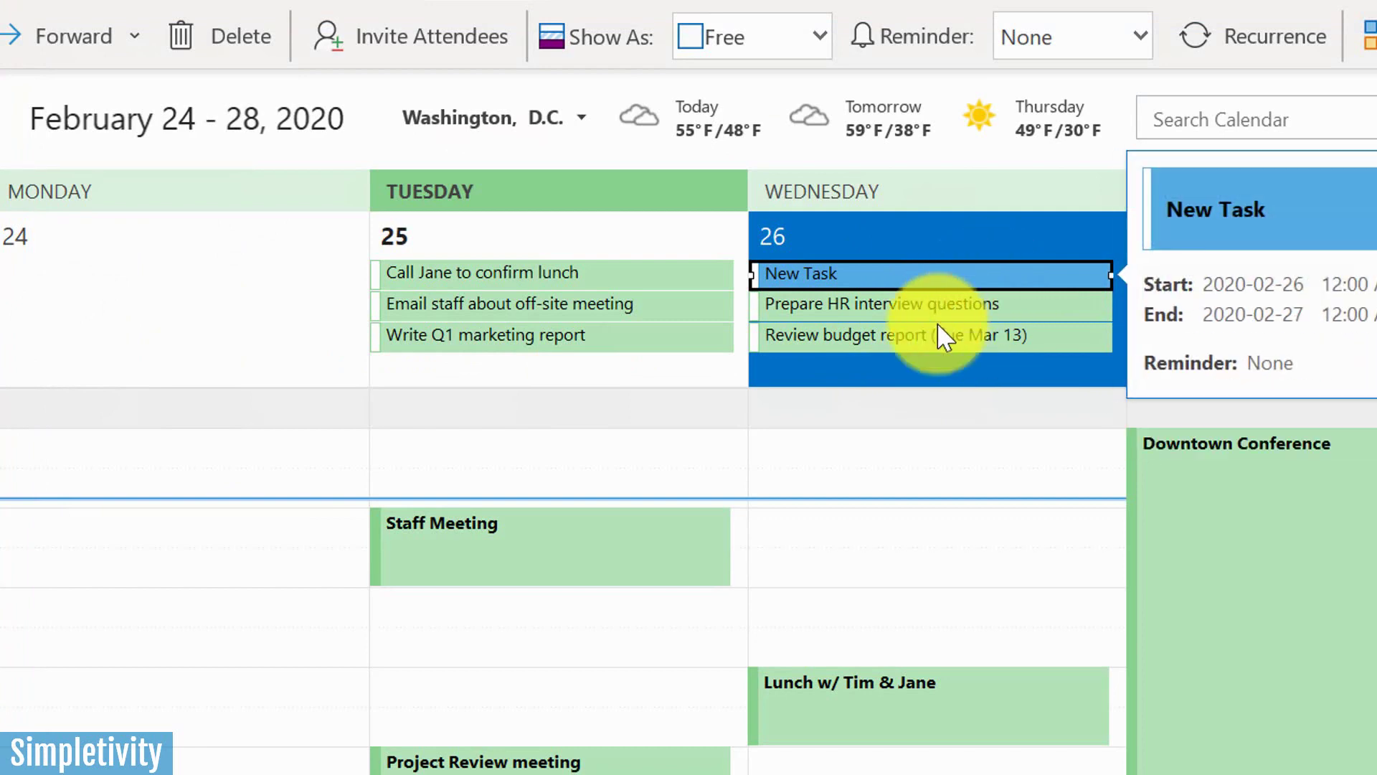
pyautogui.rightClick(910, 274)
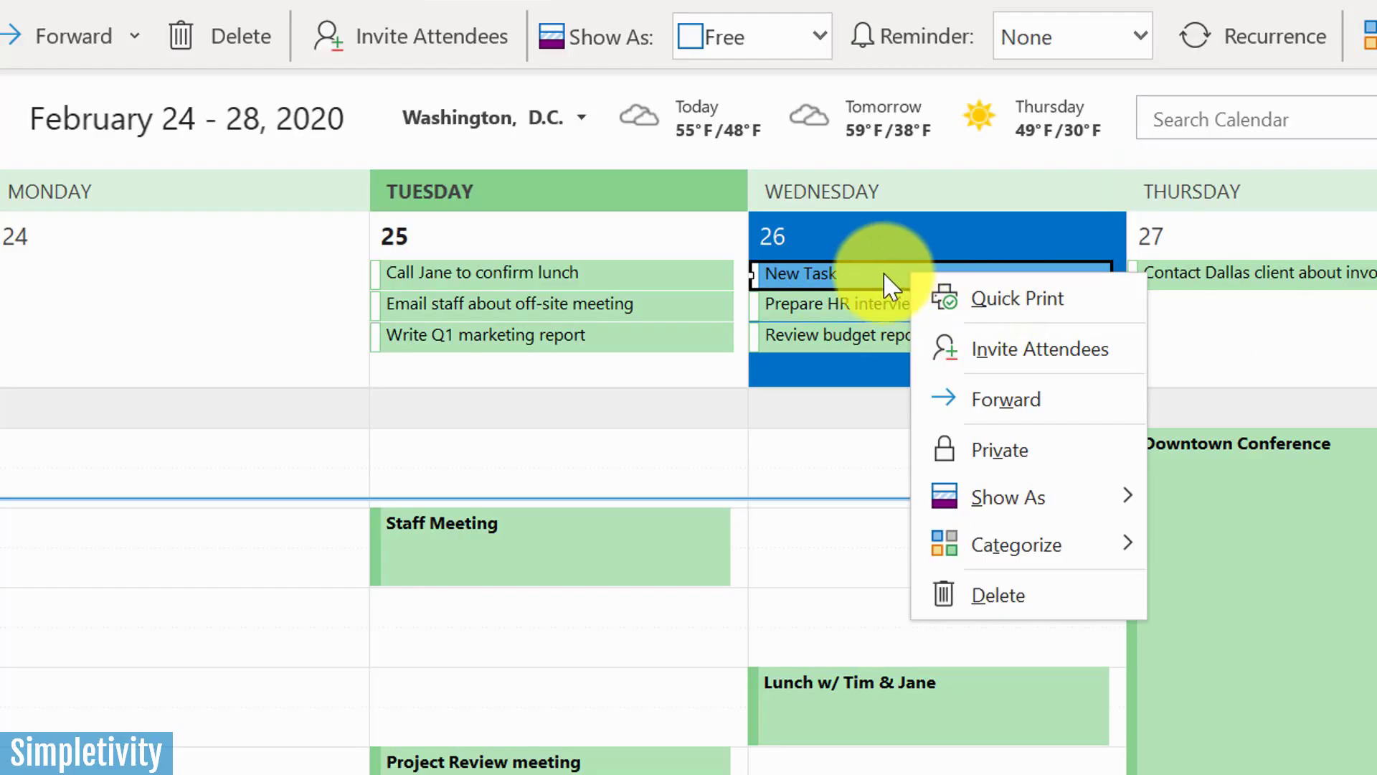
pyautogui.click(1011, 601)
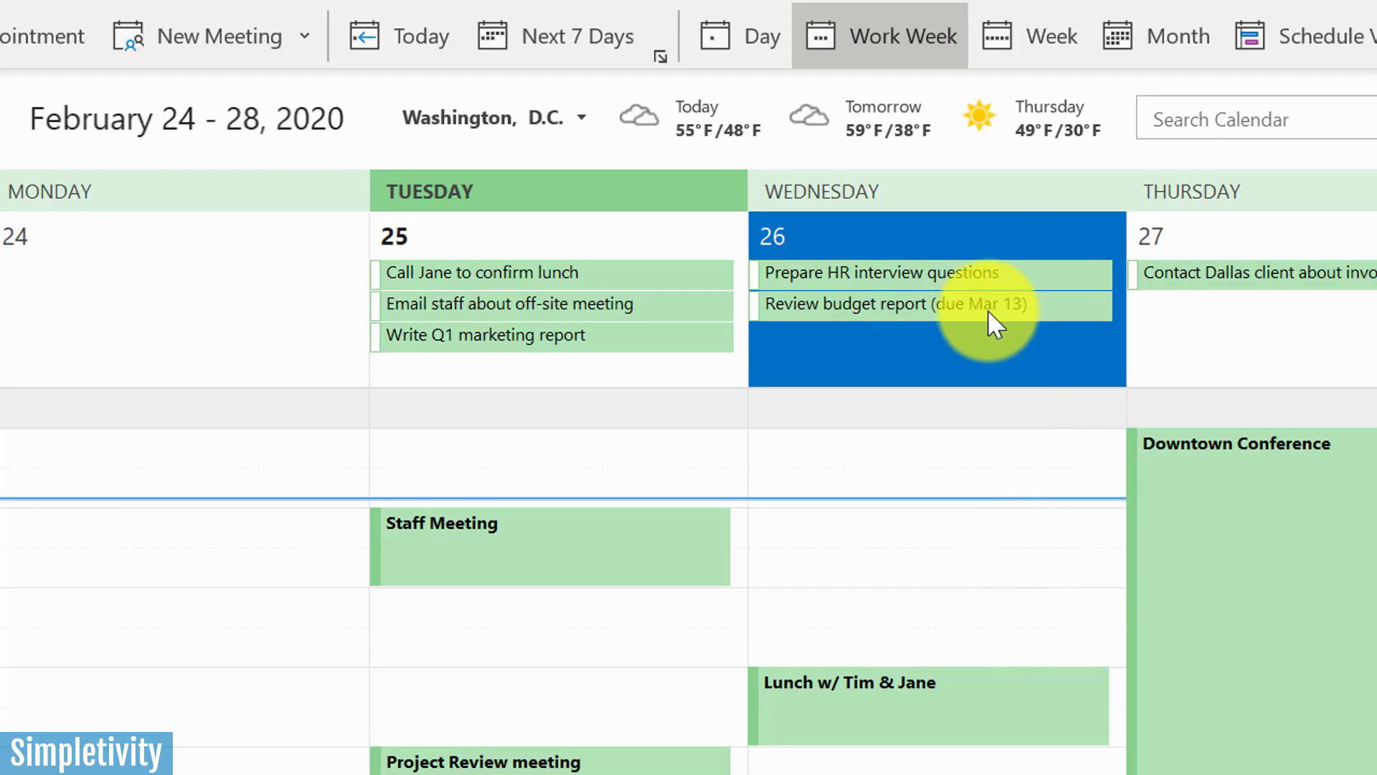
pyautogui.moveTo(987, 310)
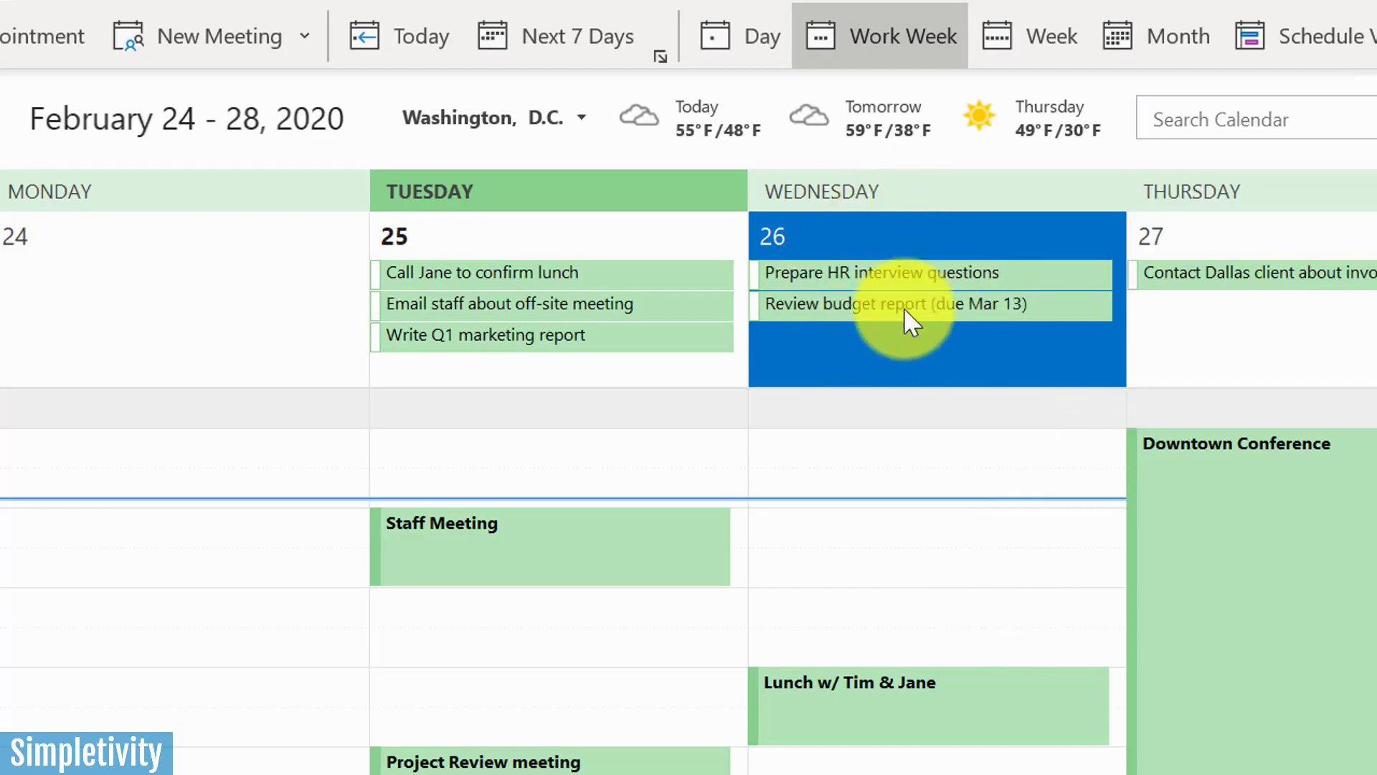
pyautogui.moveTo(913, 277)
pyautogui.moveTo(914, 313)
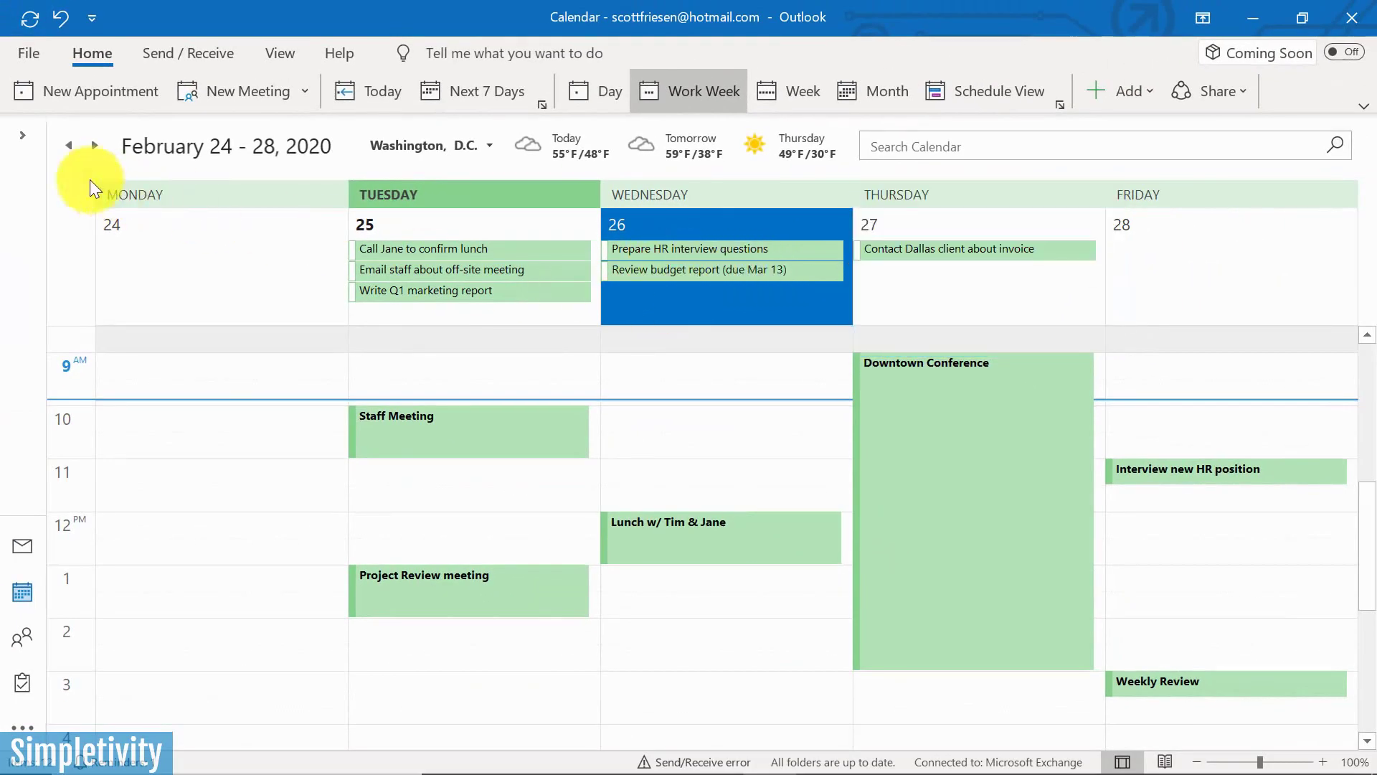
# Create an all-day 'New Task 3' on Wednesday 26 with Reminder None and save it
pyautogui.click(99, 92)
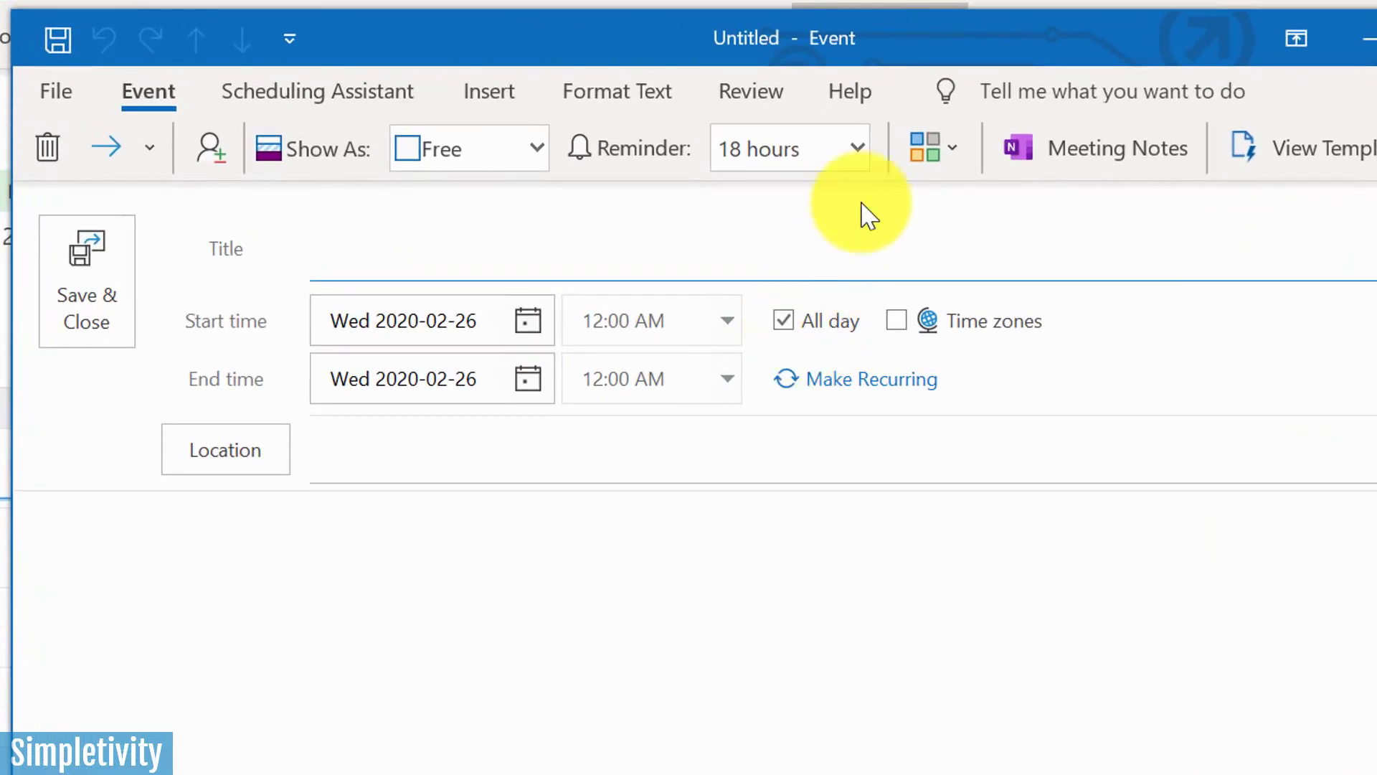
pyautogui.click(854, 149)
pyautogui.click(855, 149)
pyautogui.click(809, 202)
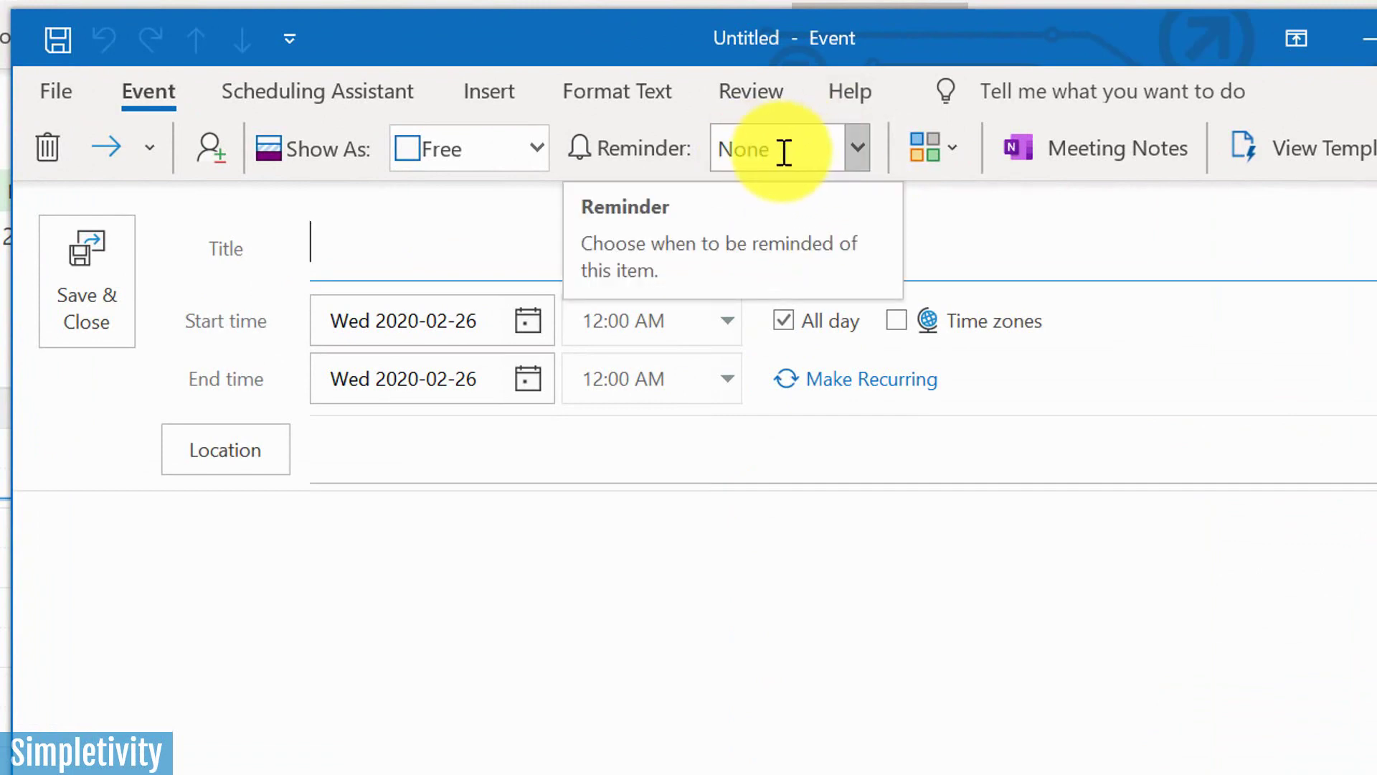
pyautogui.click(587, 246)
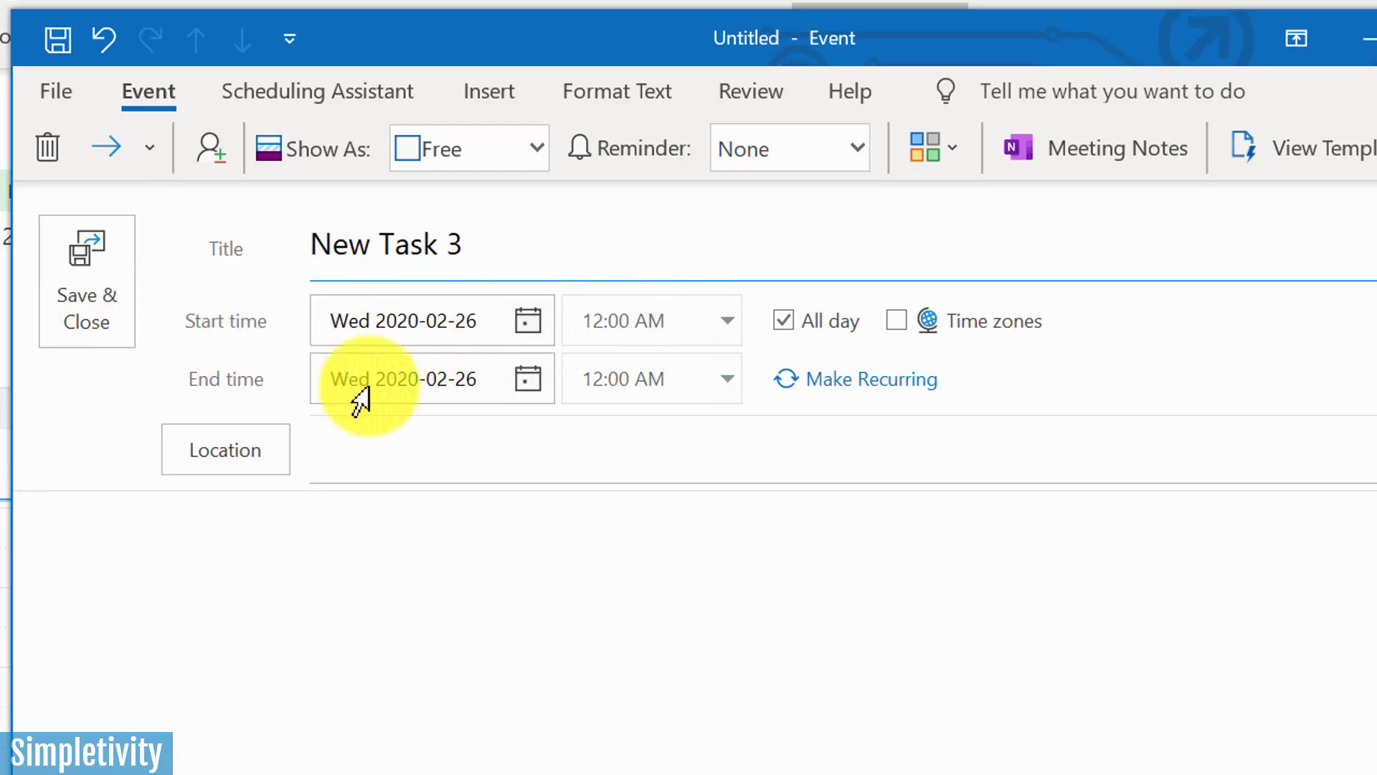
pyautogui.click(363, 563)
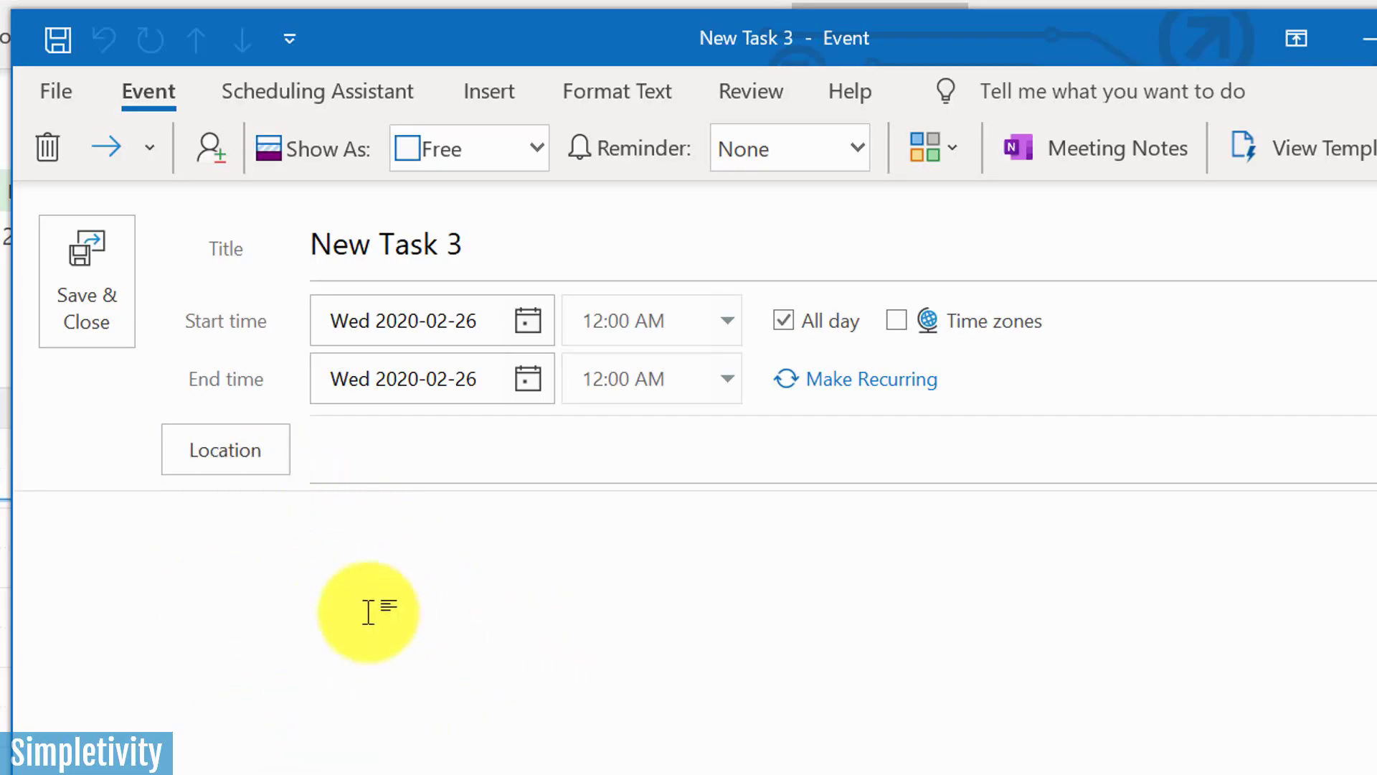
pyautogui.click(89, 301)
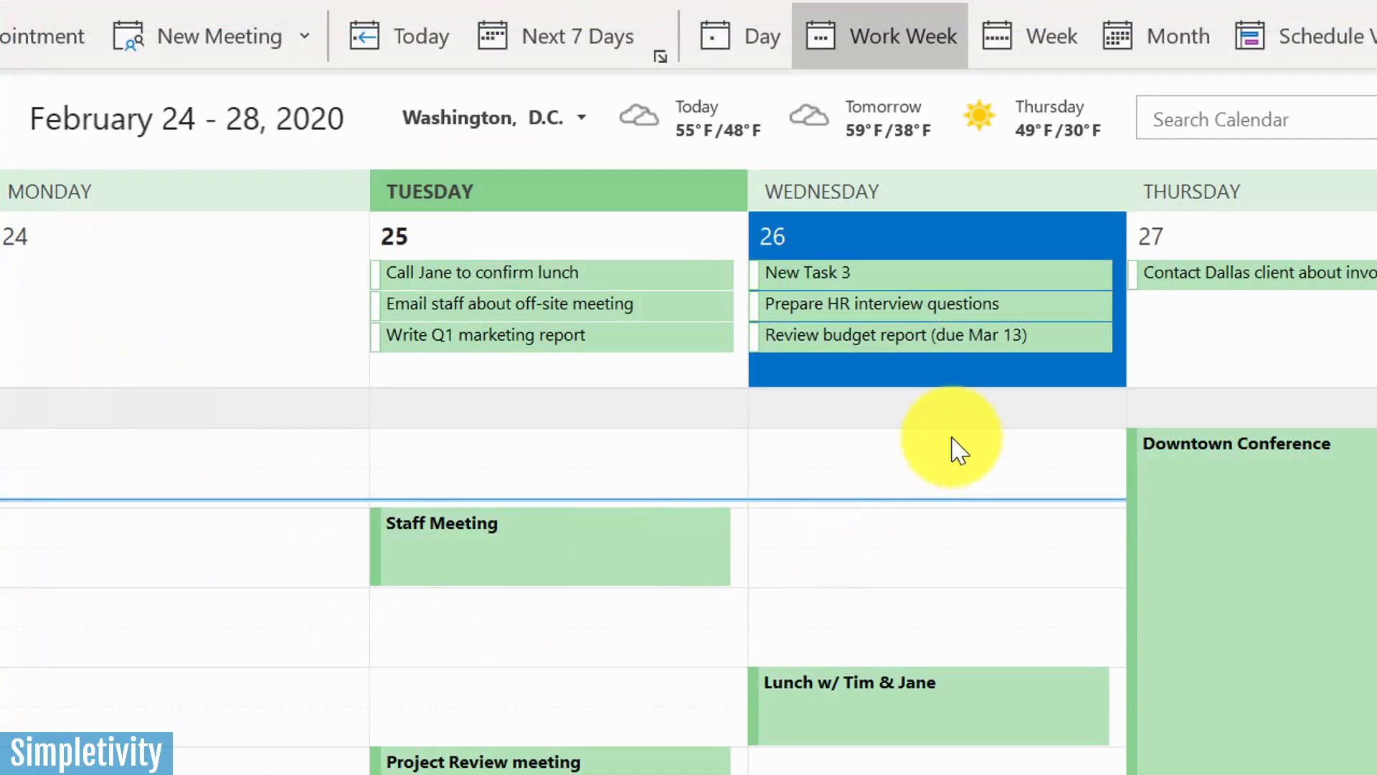
# Open the Prepare HR interview questions item for its note, then close it back to the calendar
pyautogui.doubleClick(944, 303)
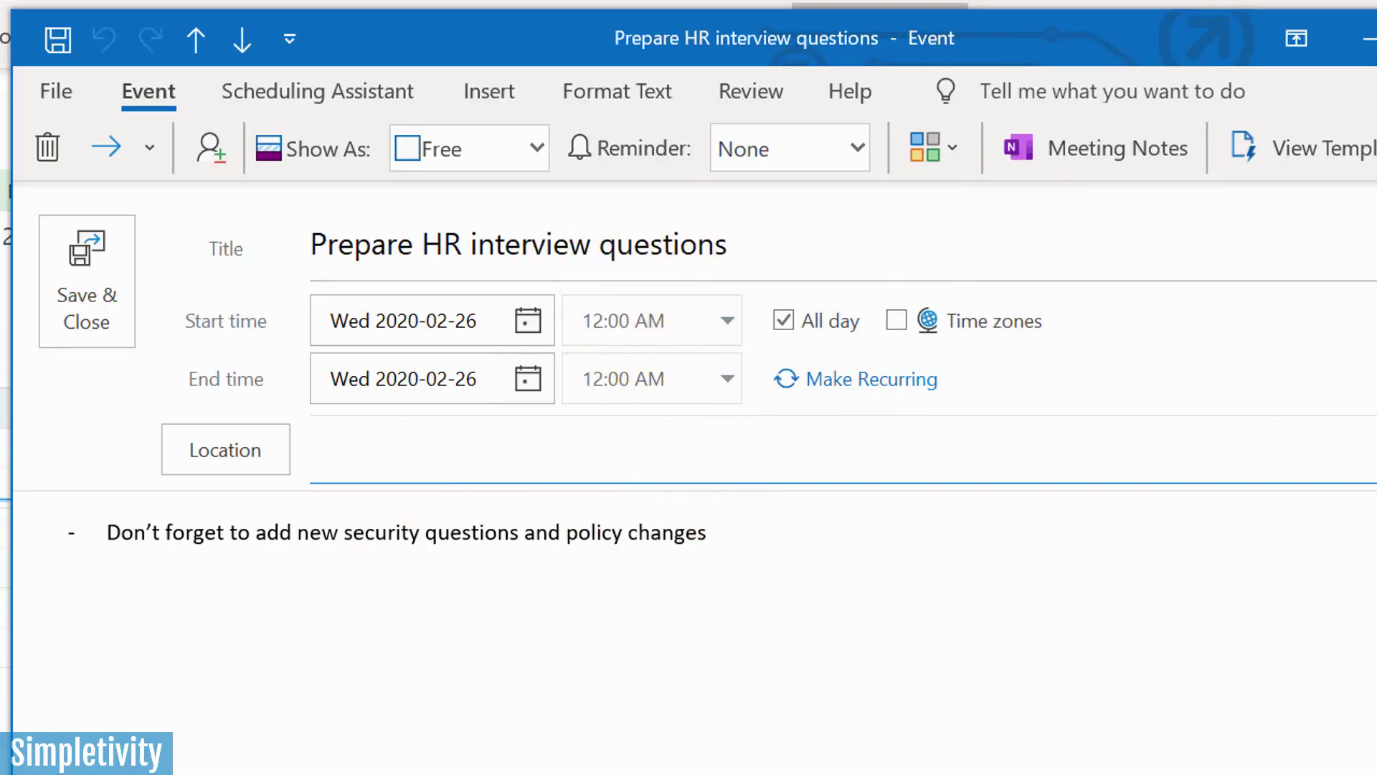
pyautogui.press('Escape')
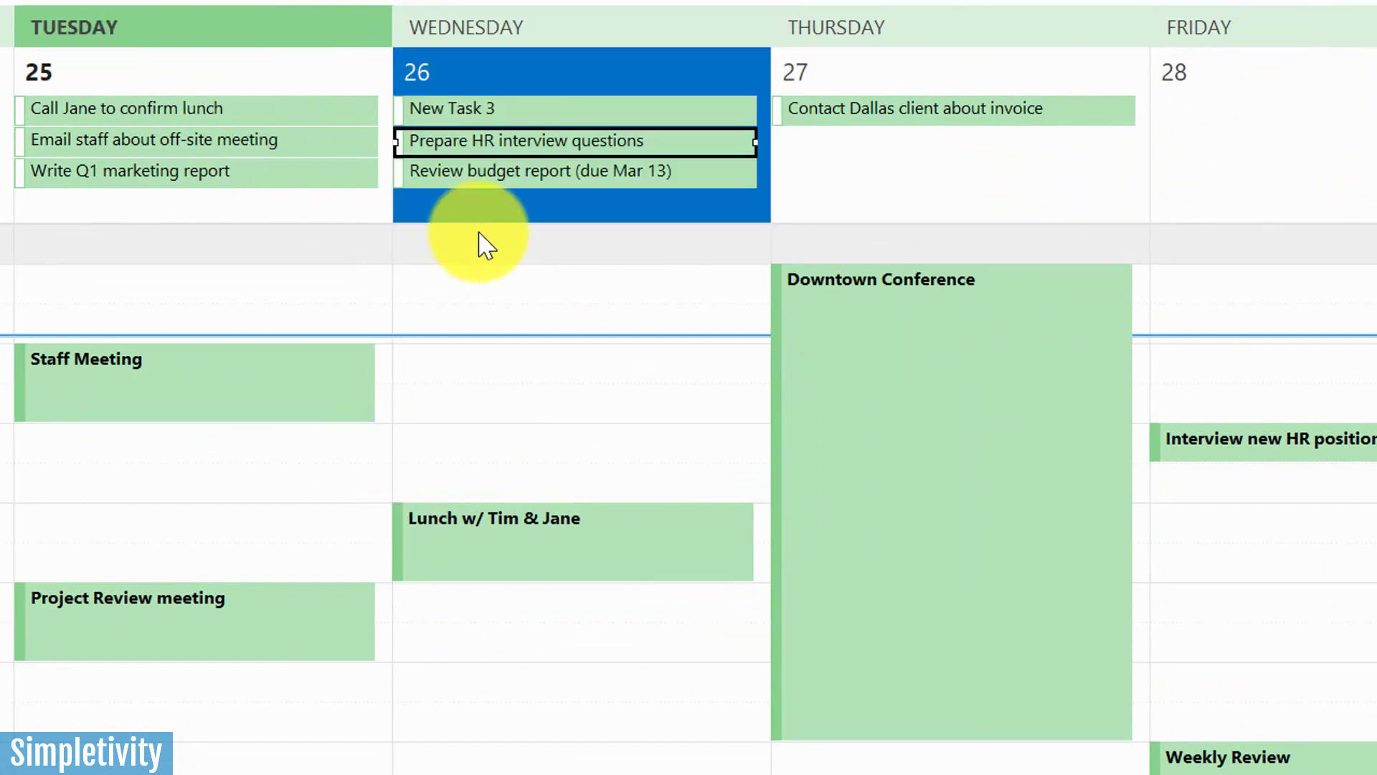
pyautogui.scroll(2, 640, 443)
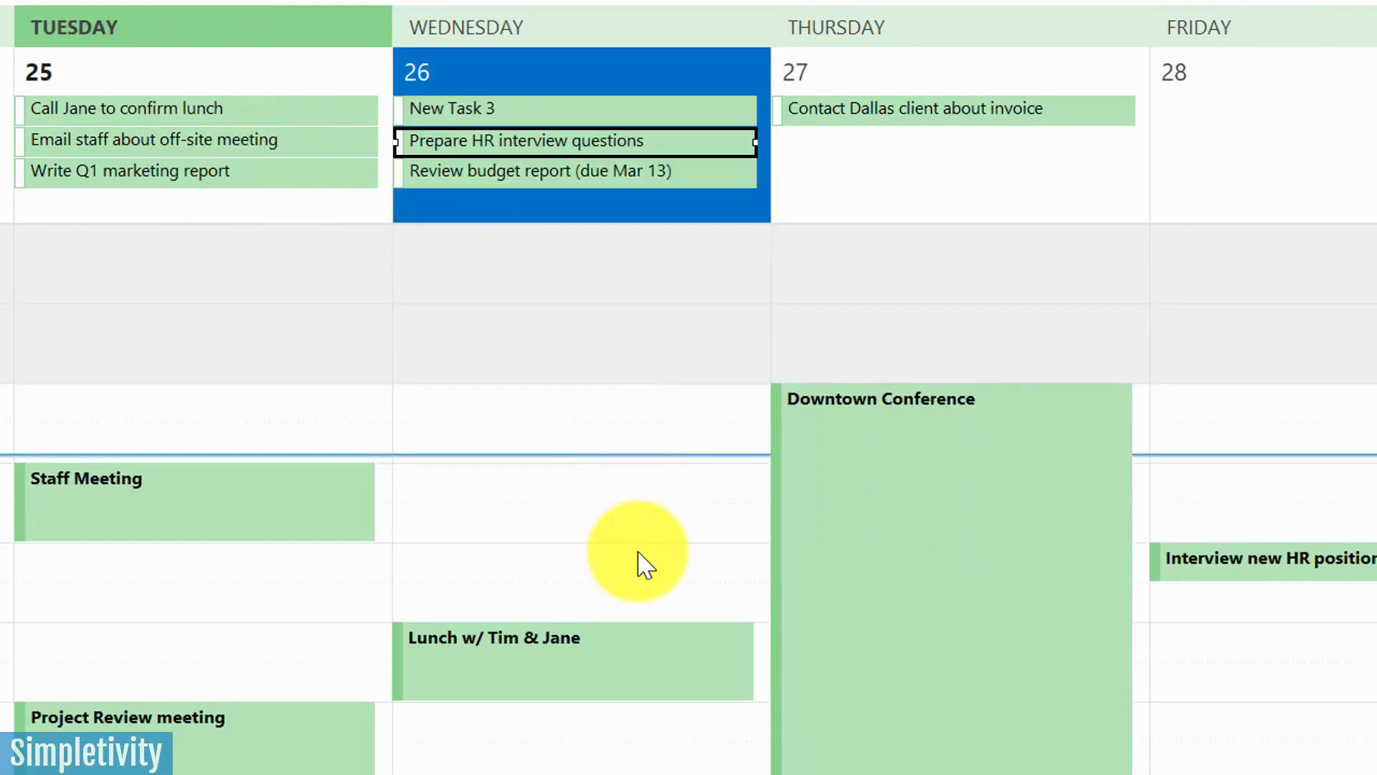
pyautogui.scroll(-2, 842, 601)
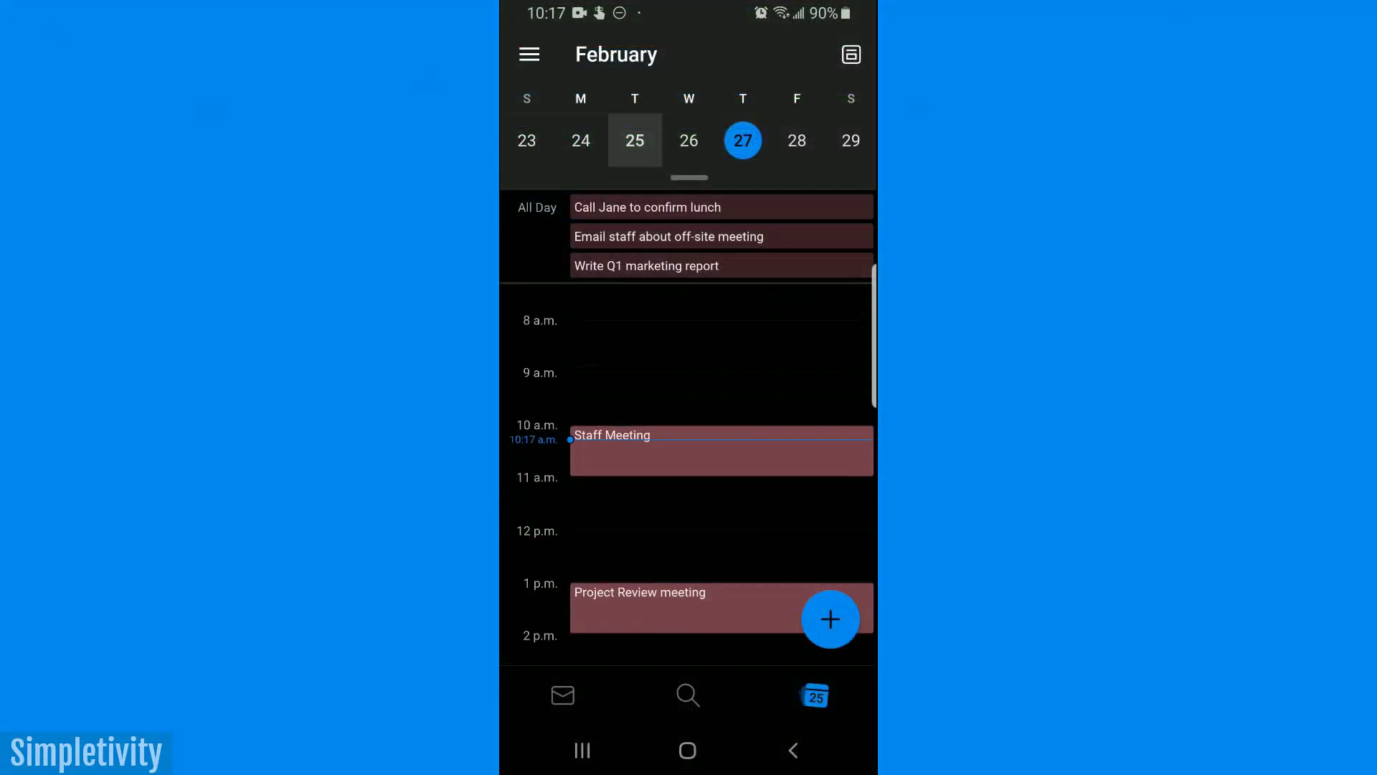
# Scroll the phone's day view of all-day tasks, then swipe to Wednesday 26
pyautogui.scroll(-2, 722, 466)
pyautogui.scroll(2, 722, 466)
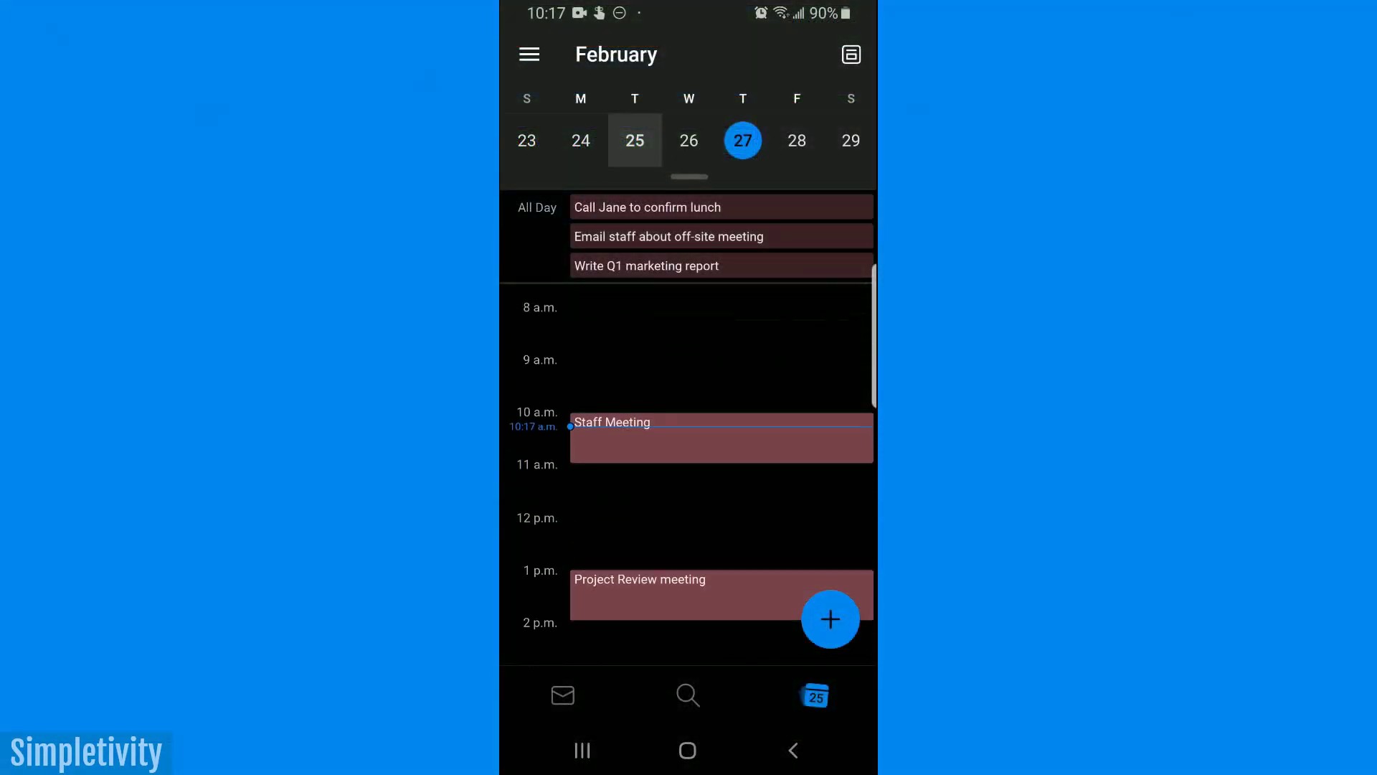
pyautogui.scroll(-1, 722, 466)
pyautogui.scroll(1, 722, 466)
pyautogui.scroll(-3, 722, 467)
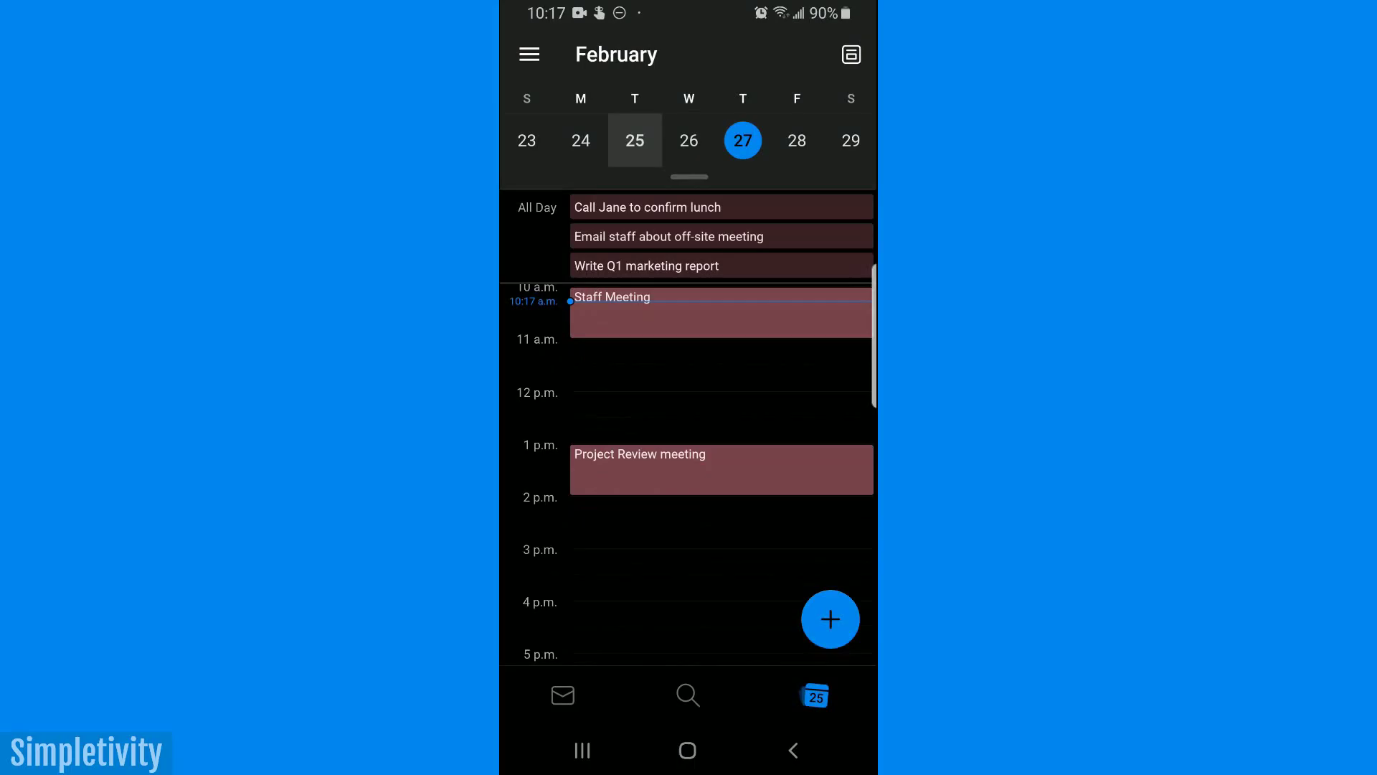
pyautogui.scroll(5, 722, 467)
pyautogui.scroll(5, 721, 466)
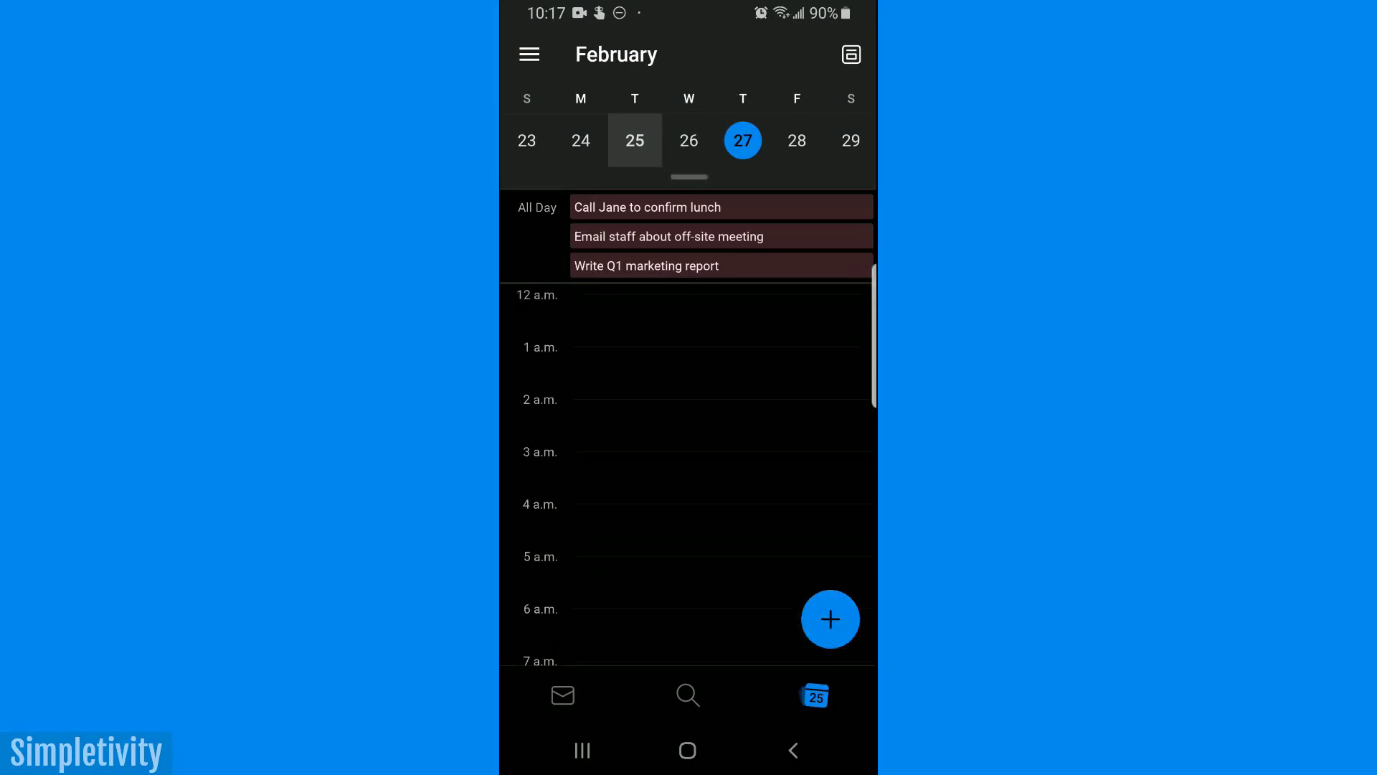
pyautogui.scroll(-10, 721, 466)
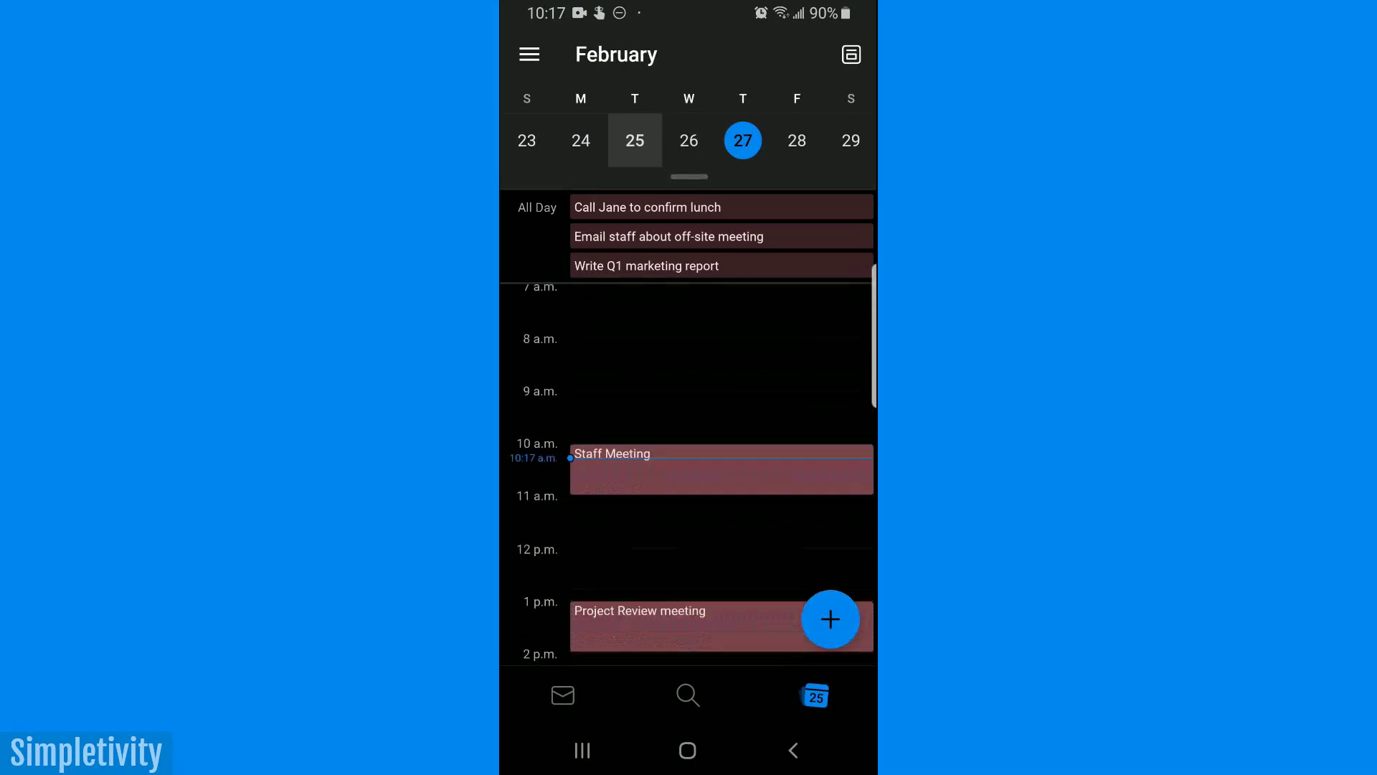
pyautogui.scroll(6, 722, 466)
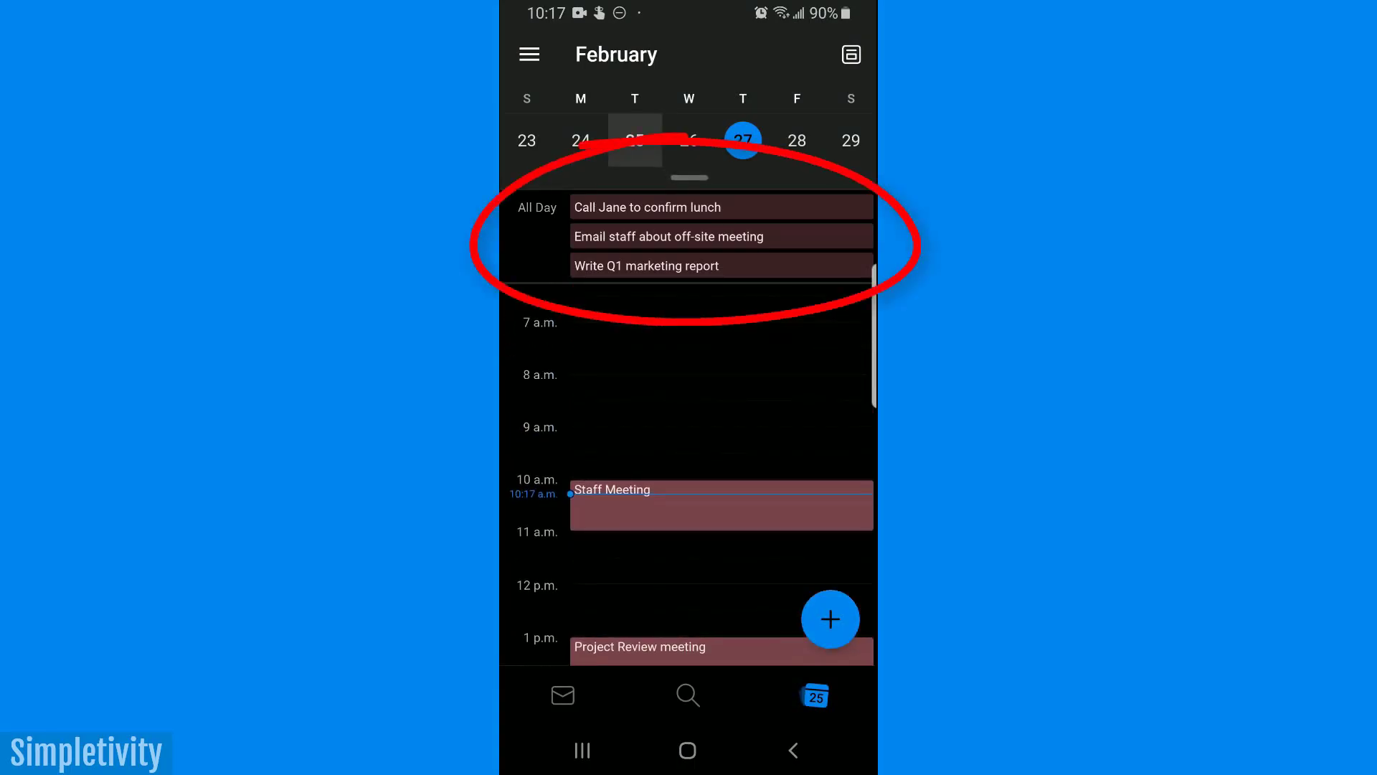
pyautogui.scroll(-1, 721, 466)
pyautogui.scroll(1, 722, 466)
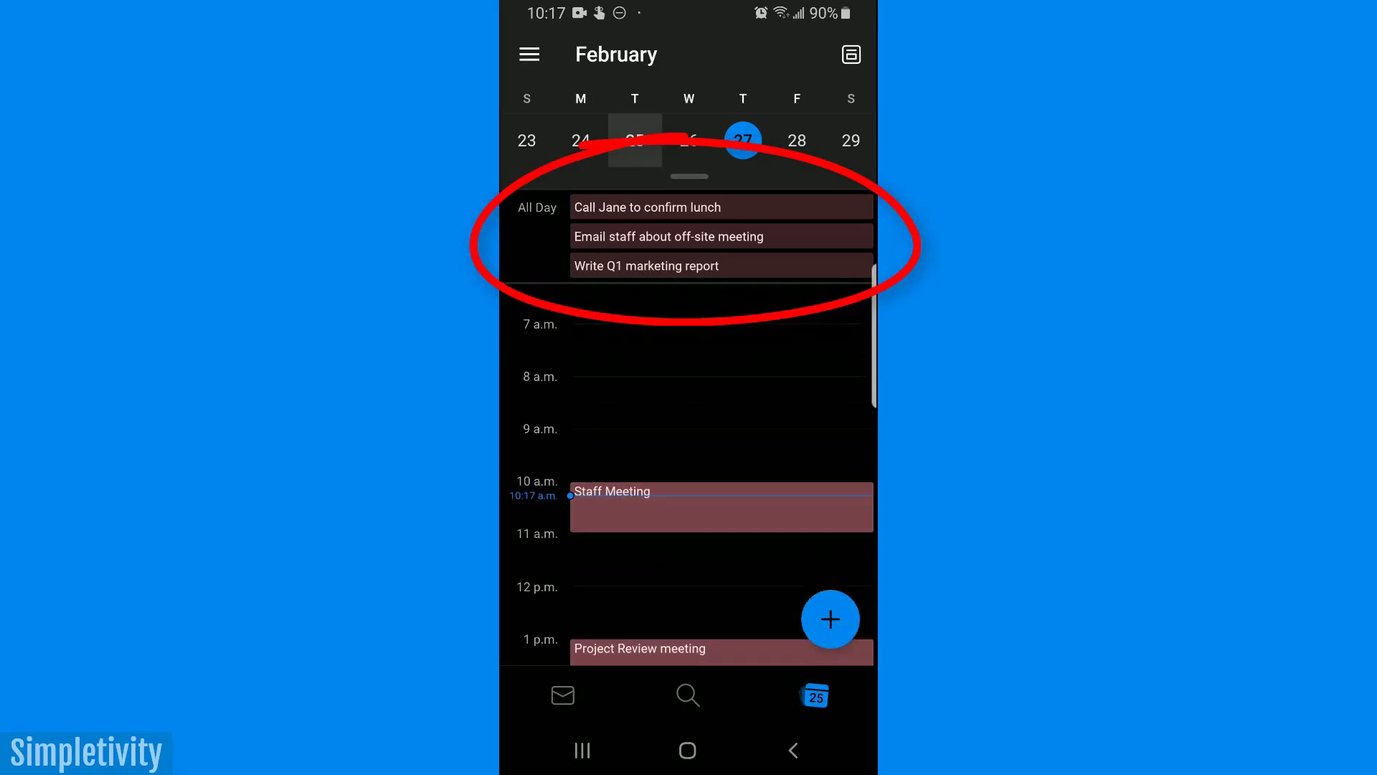
pyautogui.scroll(-2, 721, 466)
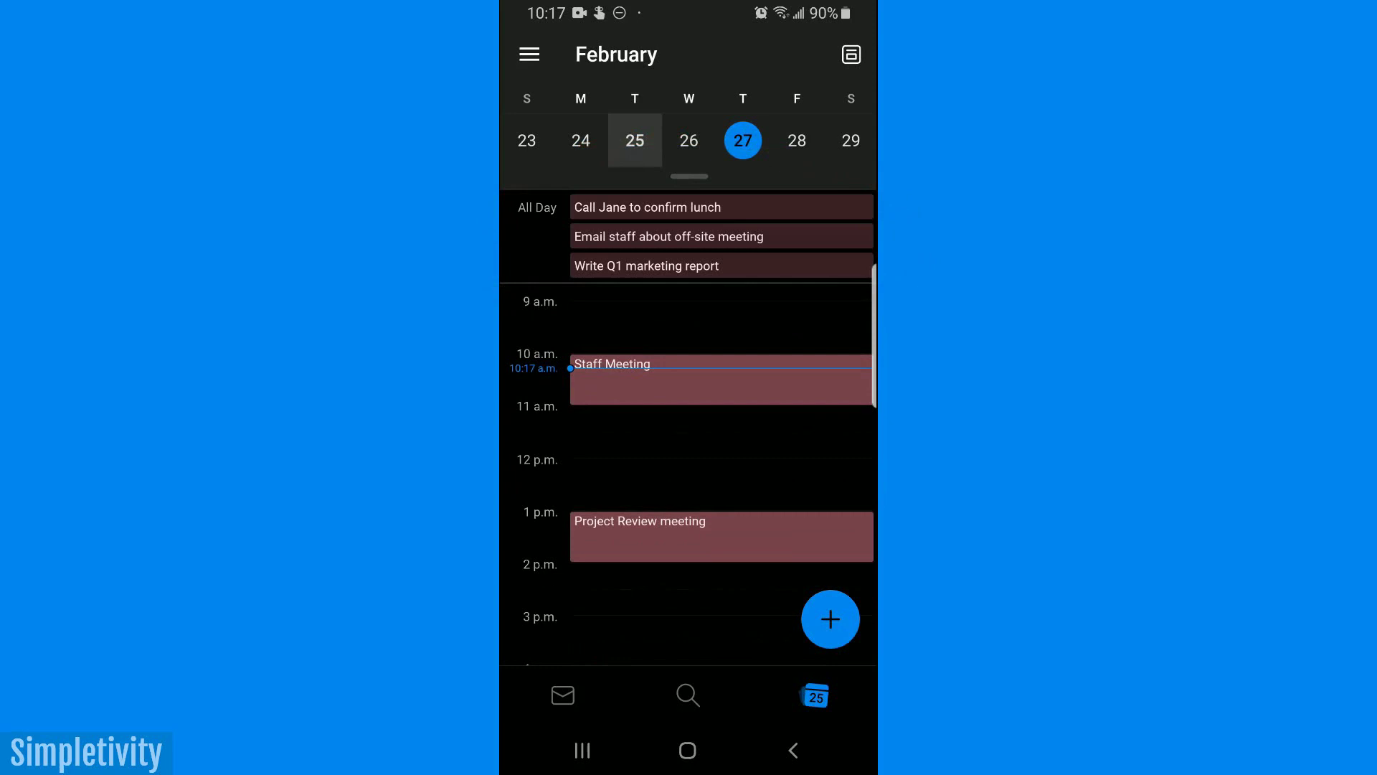
pyautogui.moveTo(846, 431); pyautogui.dragTo(543, 430)
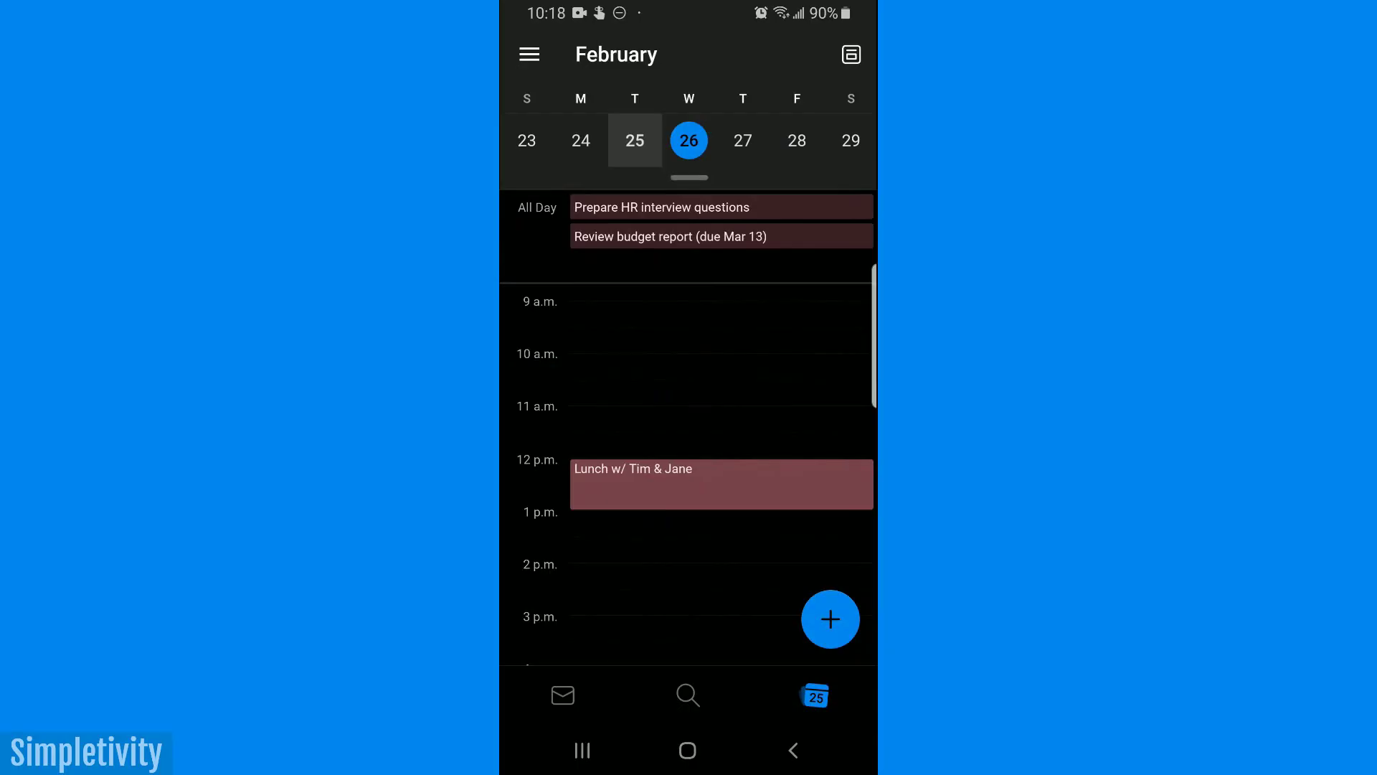
# View the Prepare HR interview questions details, then swipe forward to Thursday 27
pyautogui.click(661, 207)
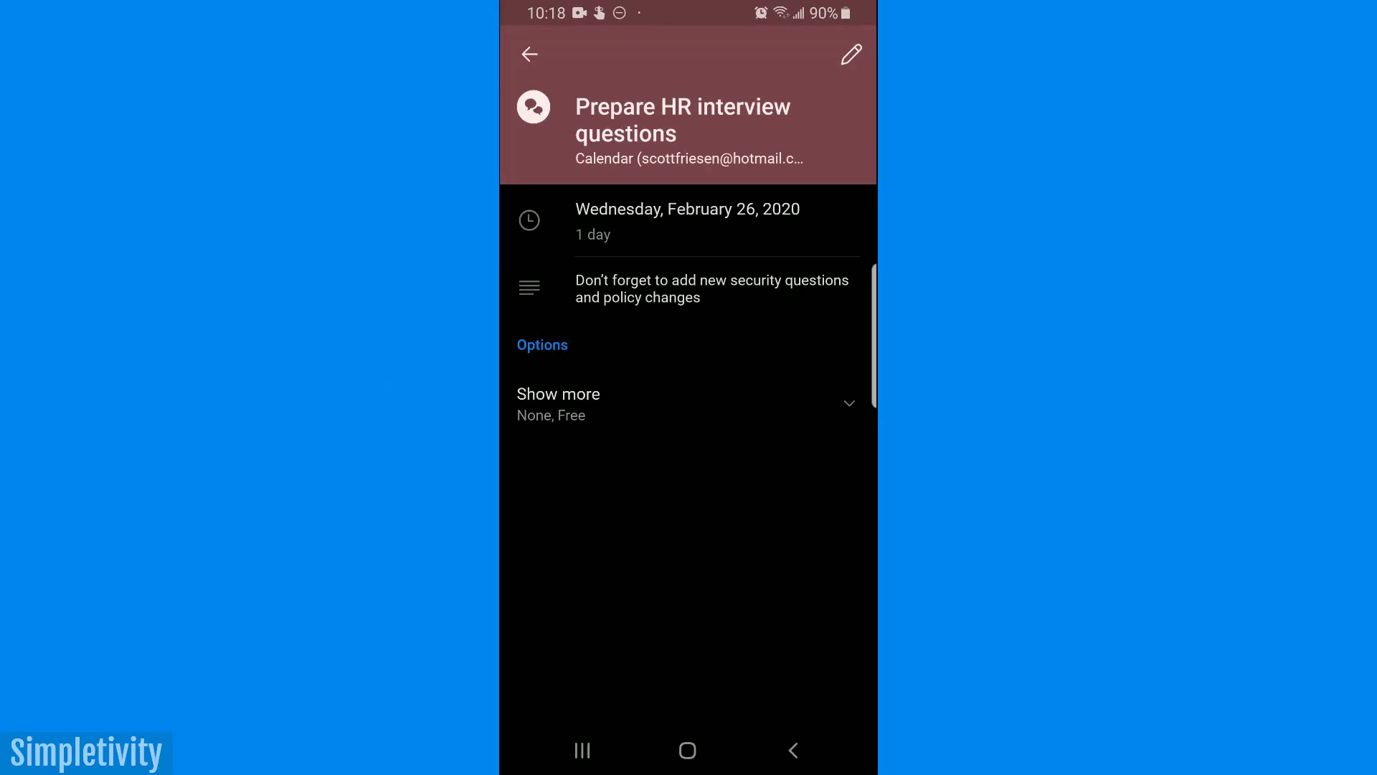
pyautogui.press('Escape')
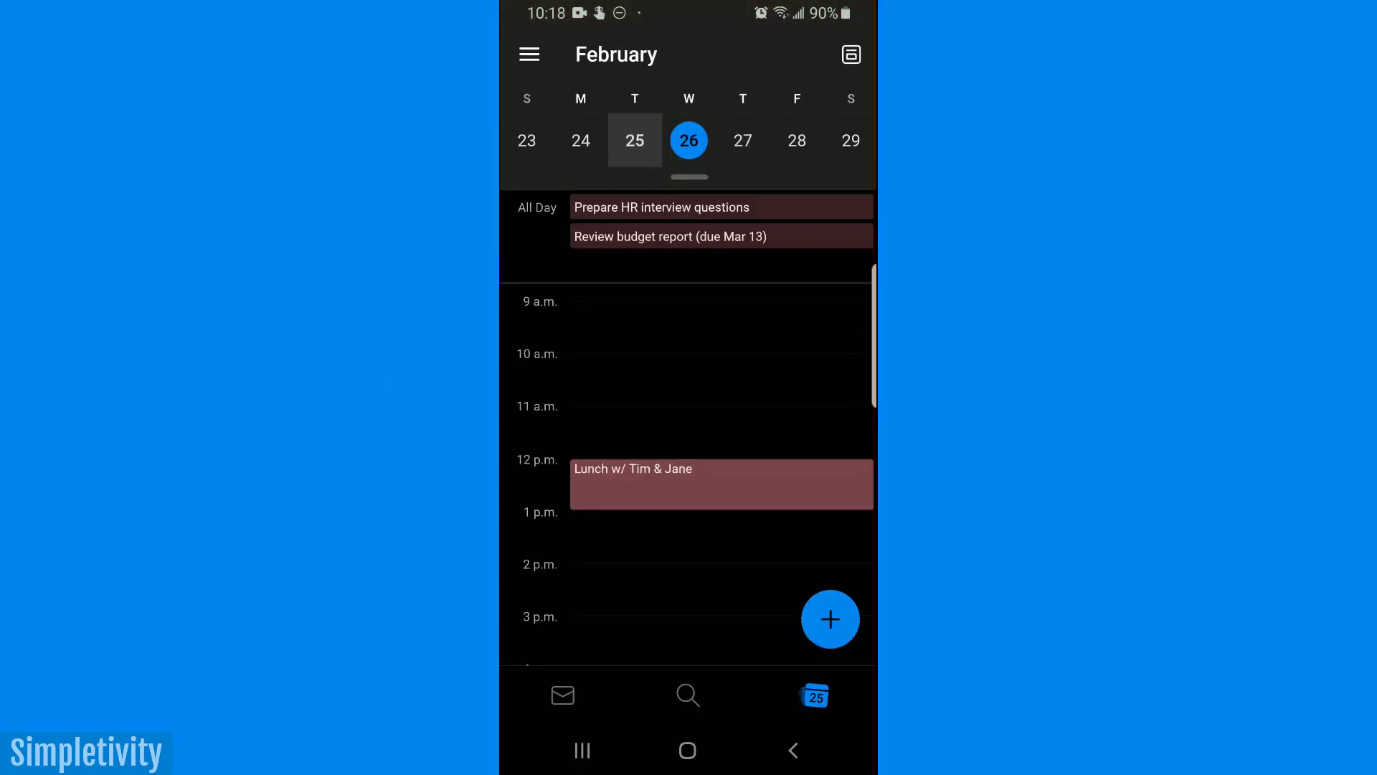
pyautogui.moveTo(825, 430); pyautogui.dragTo(631, 431)
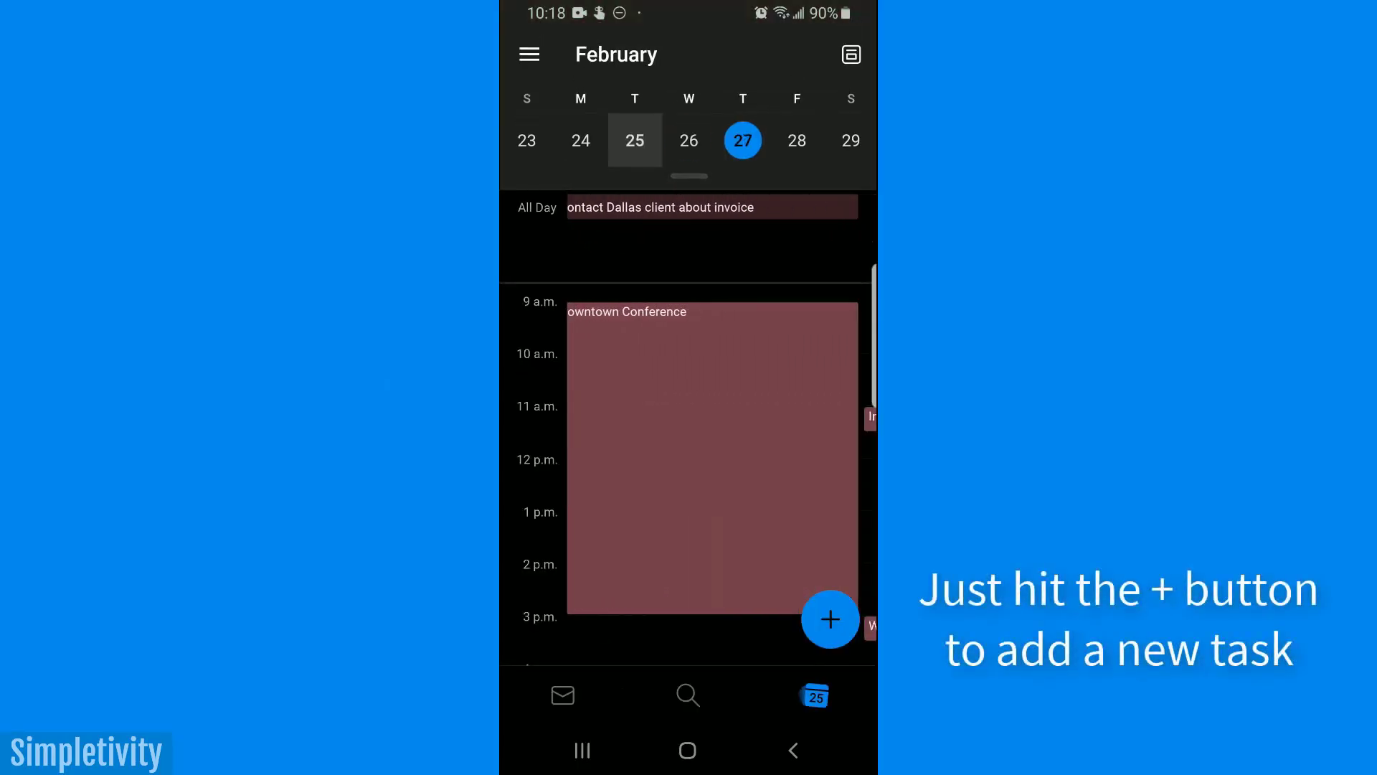
# Jump back to Tuesday 25 using the phone calendar's week strip
pyautogui.click(634, 139)
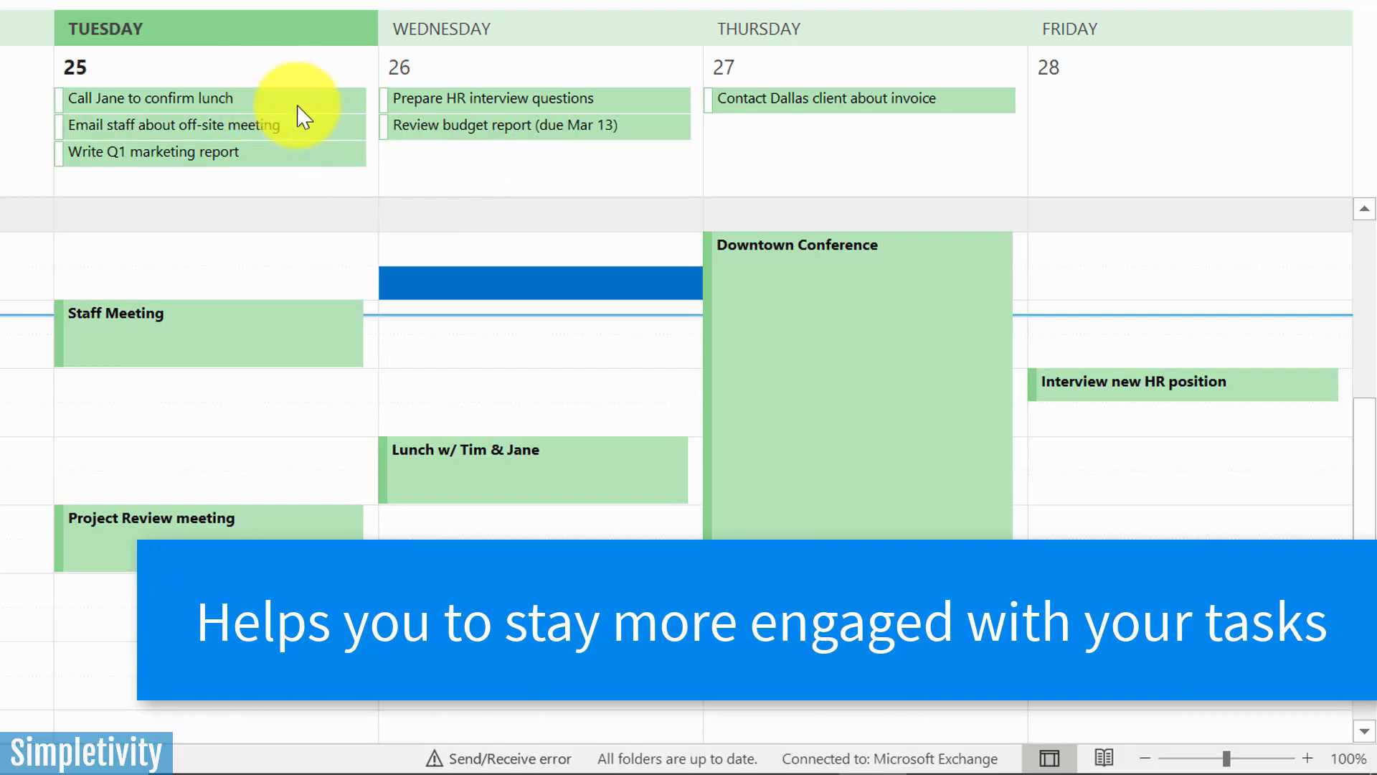
pyautogui.scroll(-3, 277, 357)
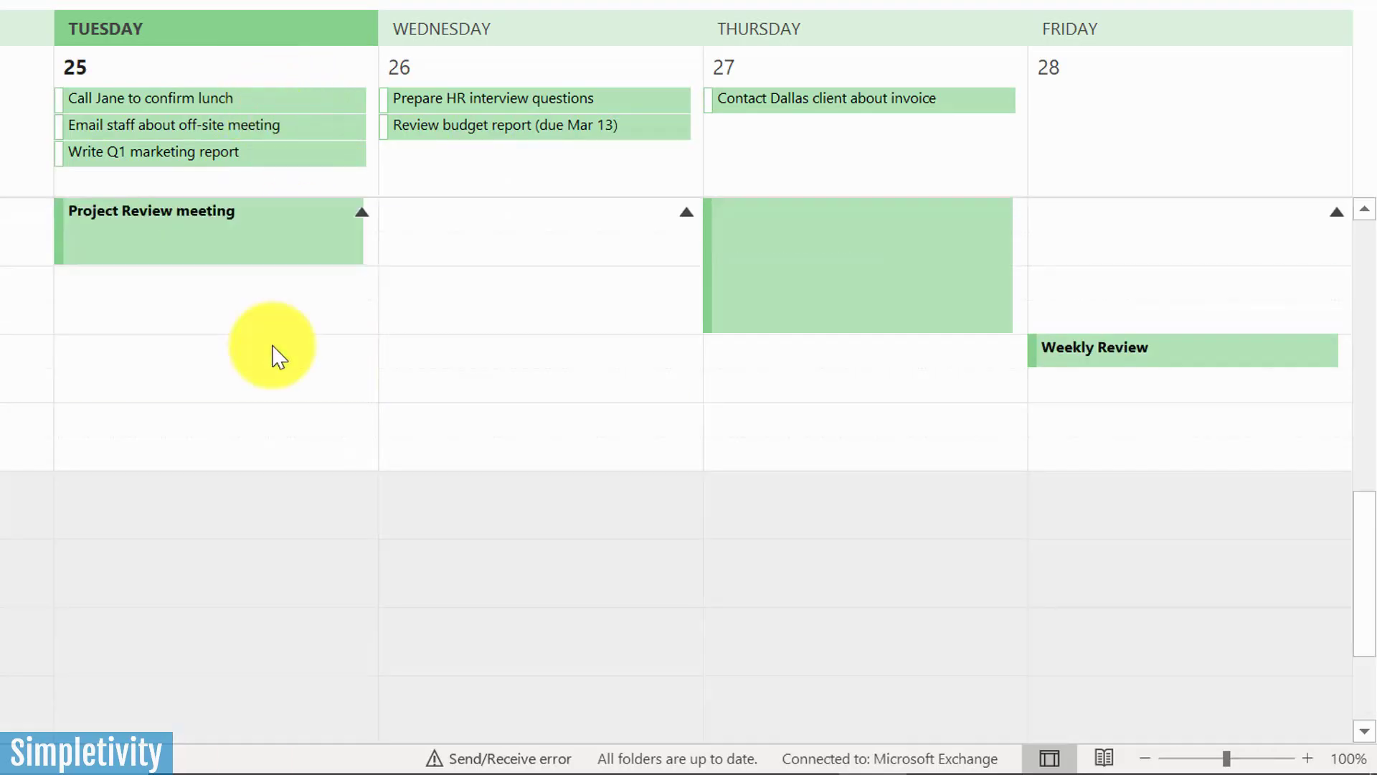
pyautogui.scroll(1, 276, 353)
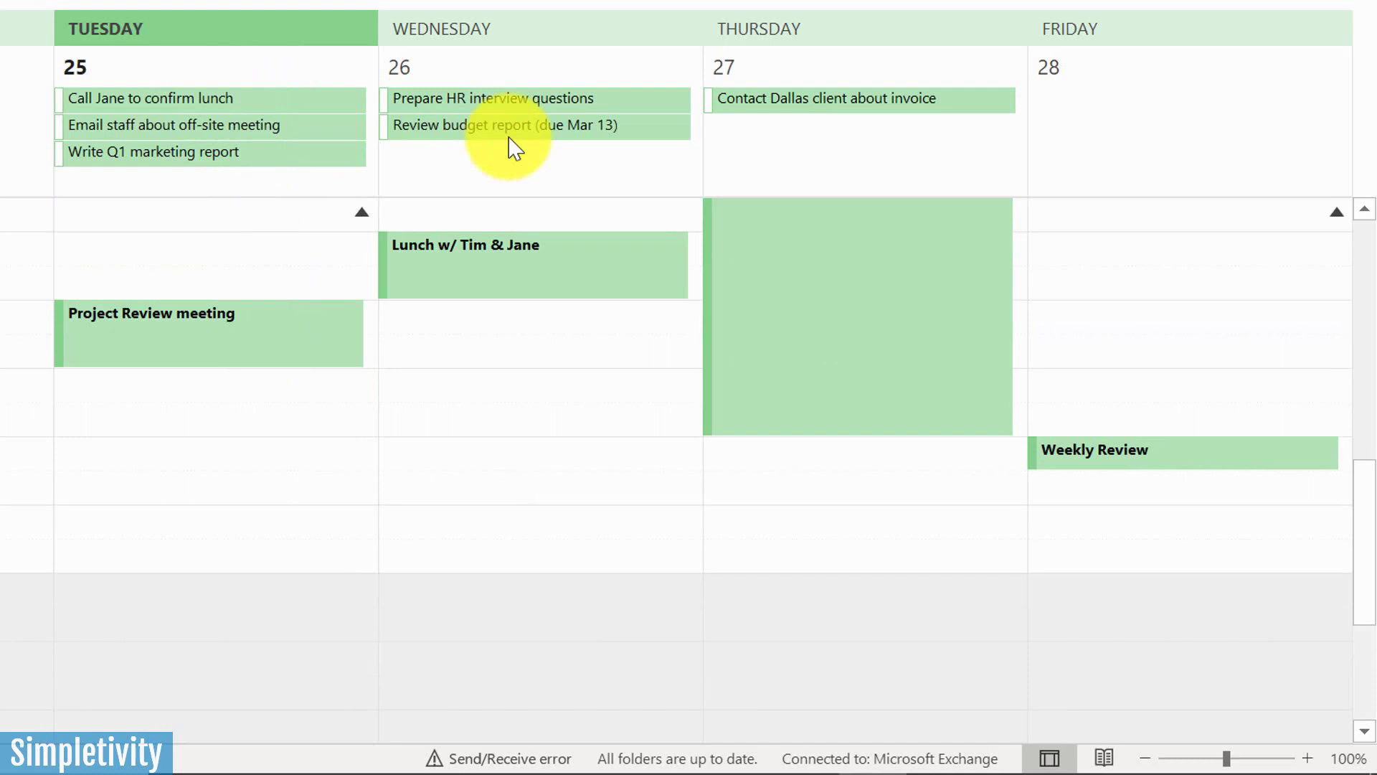
pyautogui.scroll(3, 265, 215)
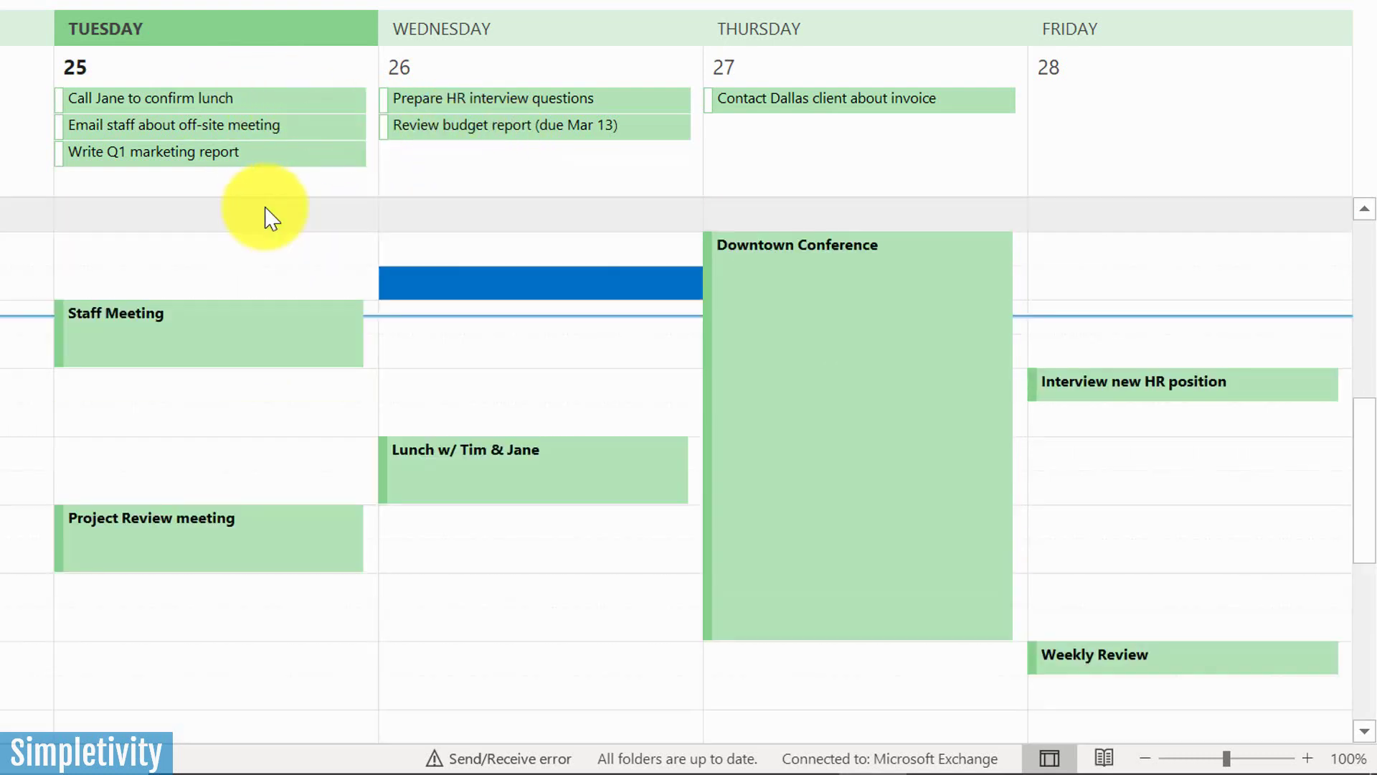